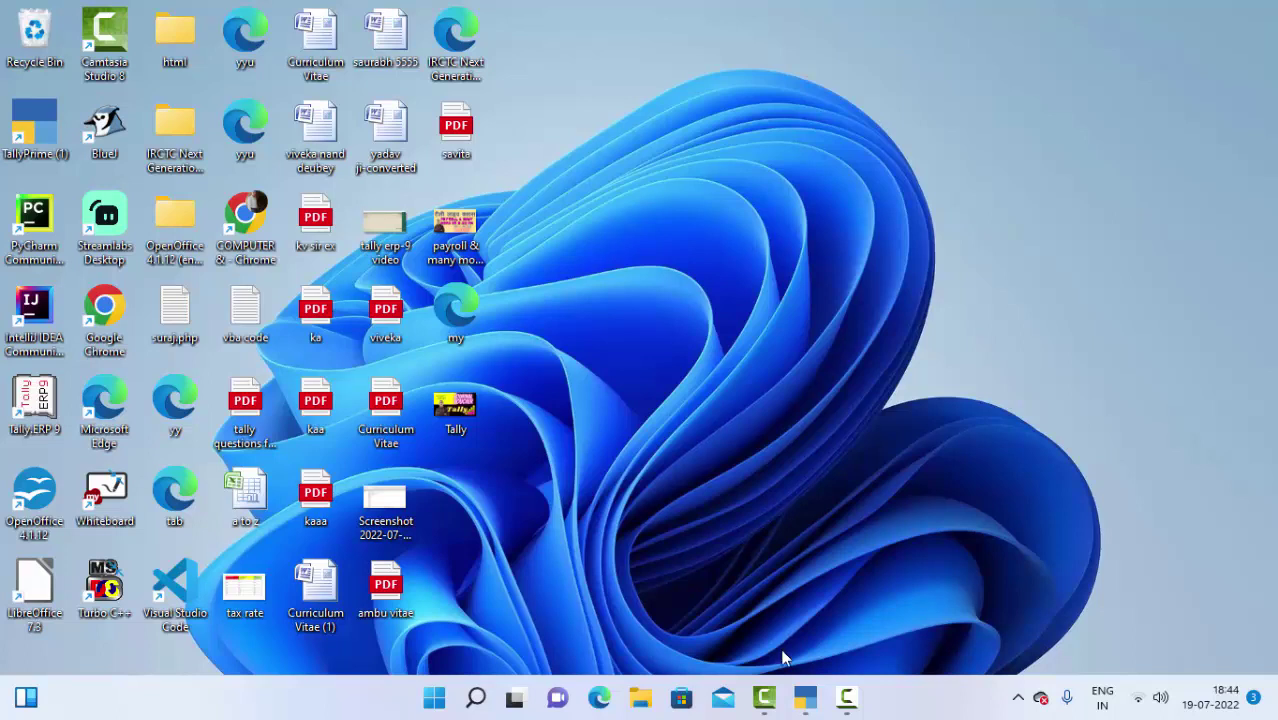
Step: Switch to TallyPrime and open a new purchase voucher for the Prasad & Son's company
click(808, 698)
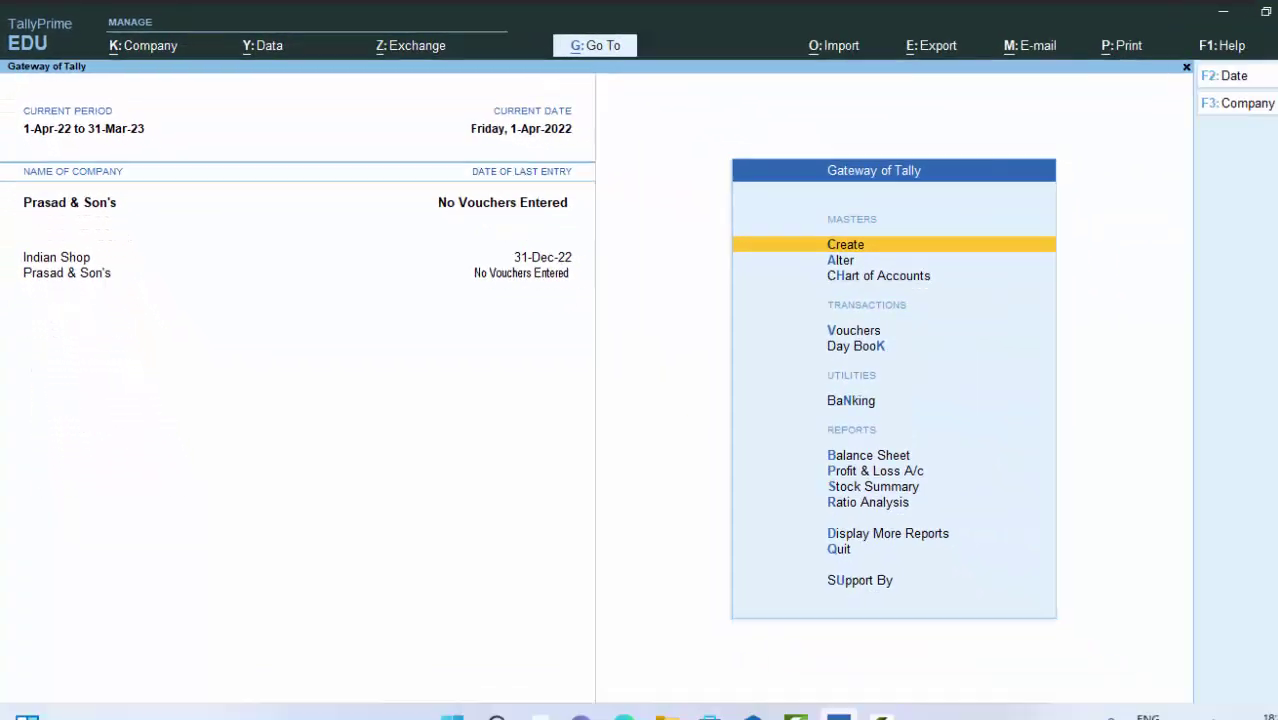
key(v)
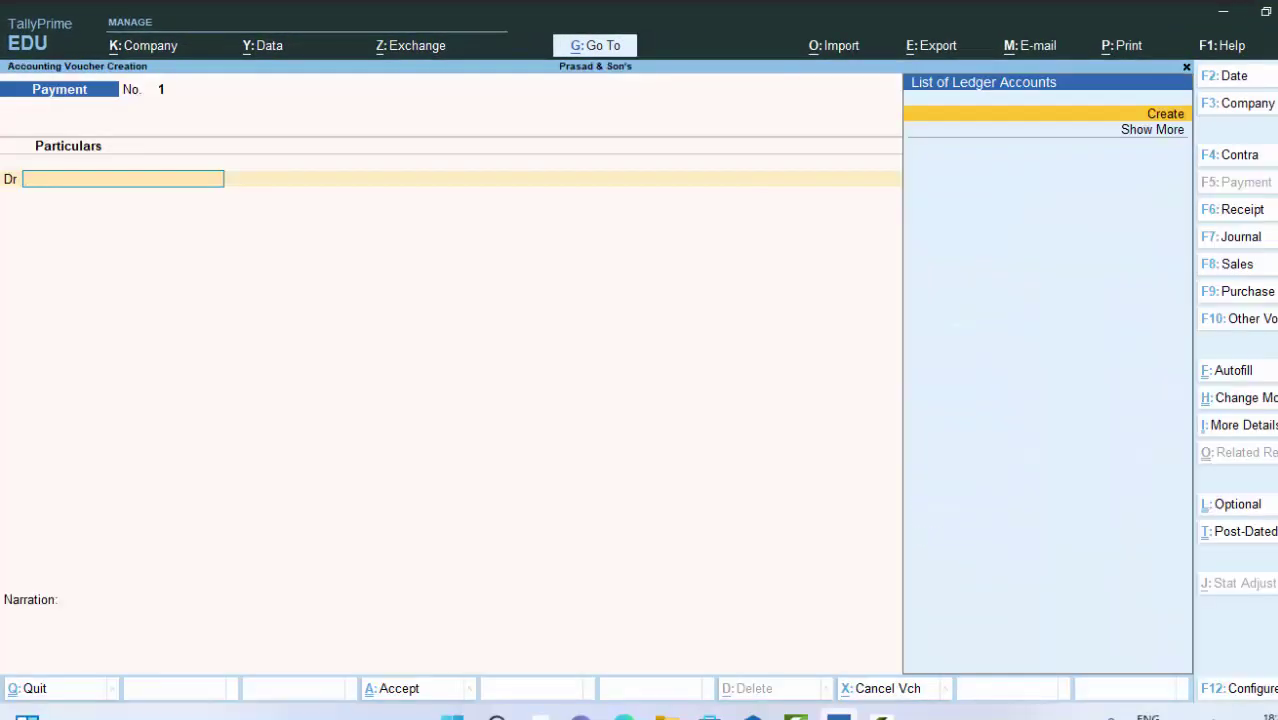
click(1246, 292)
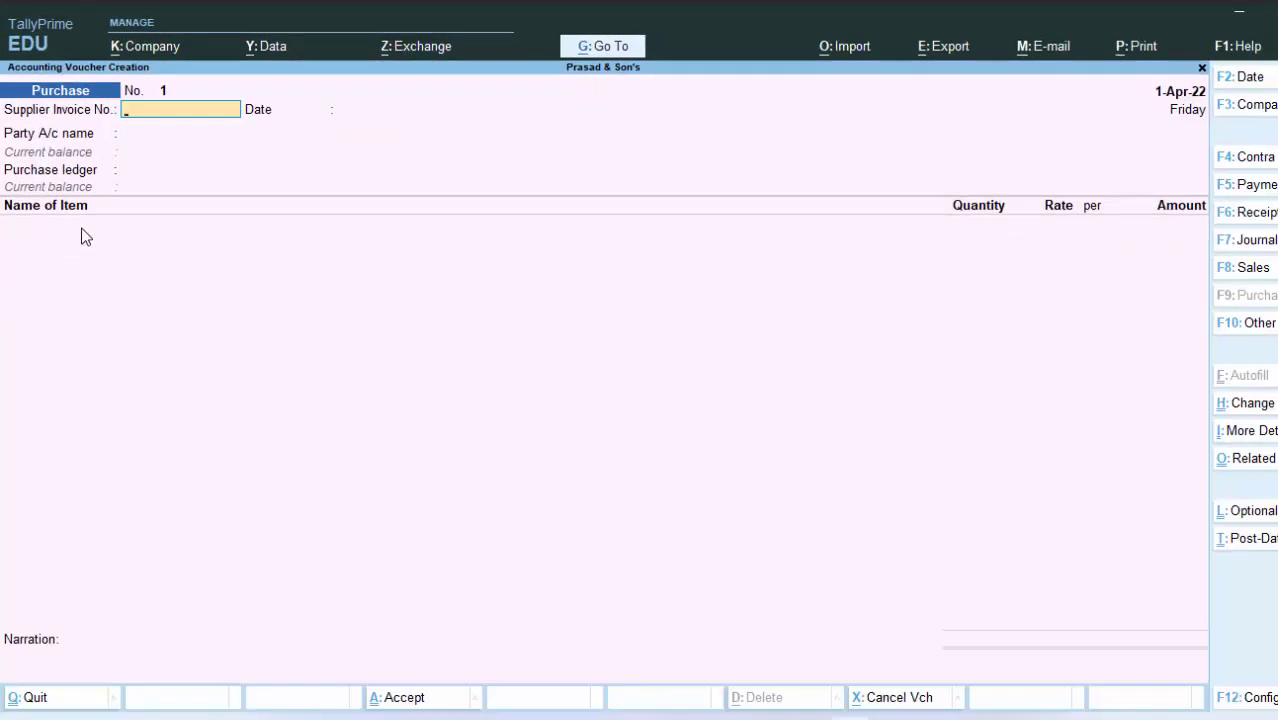
Step: Enter supplier invoice number 565757 on the purchase voucher and accept the date 1-Apr-22
text(565757)
key(Return)
key(Return)
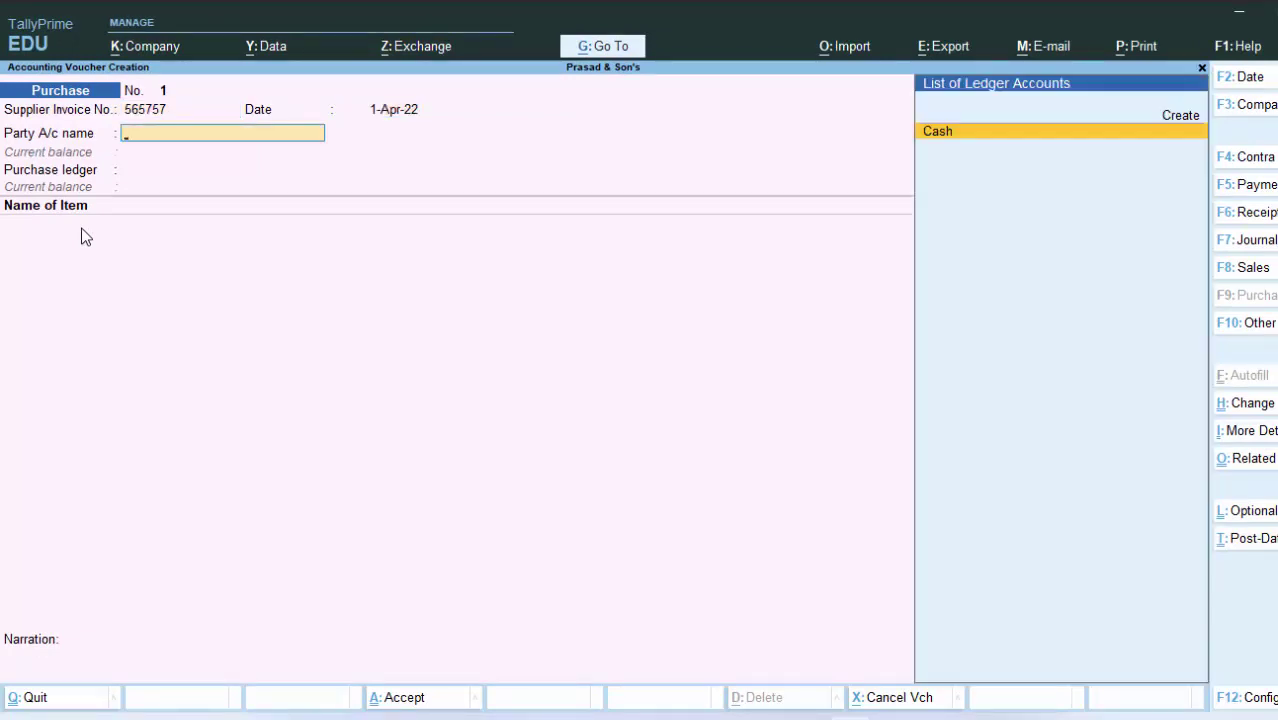
Step: Start a new party ledger named Prasad & Son's under Sundry Creditors, maintaining balances bill-by-bill
key(alt+c)
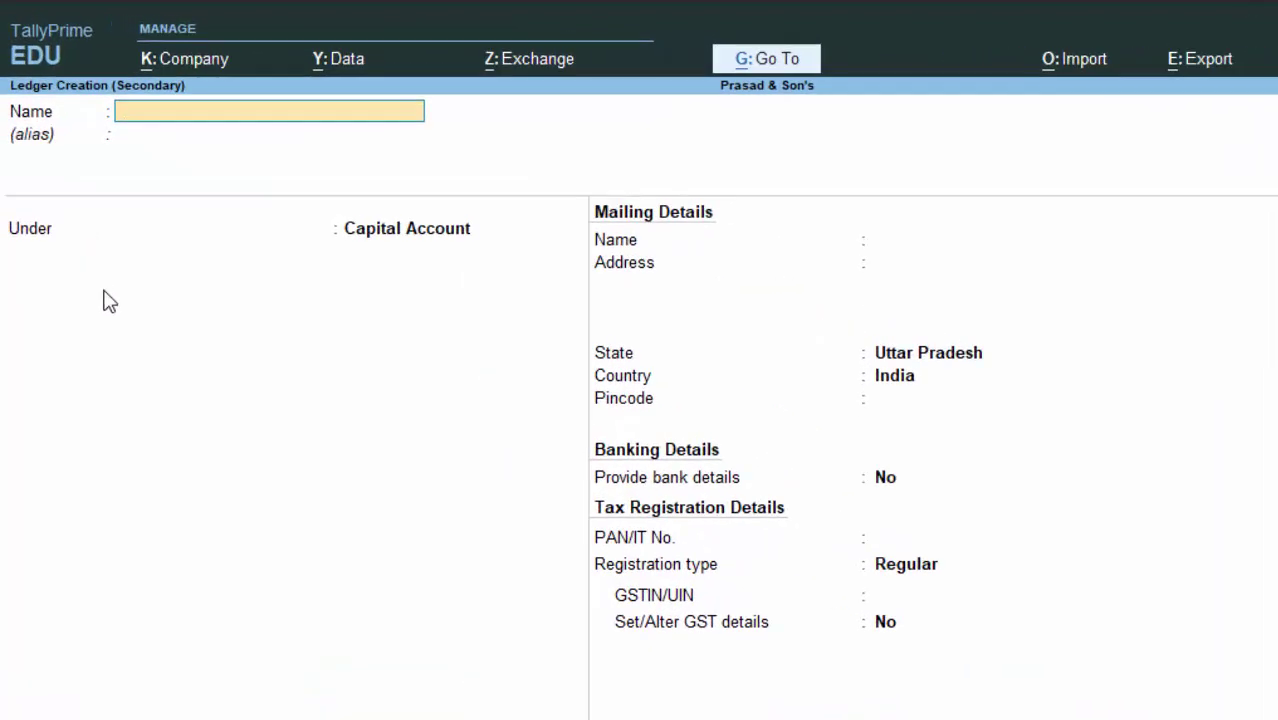
text(Prasad & Son's)
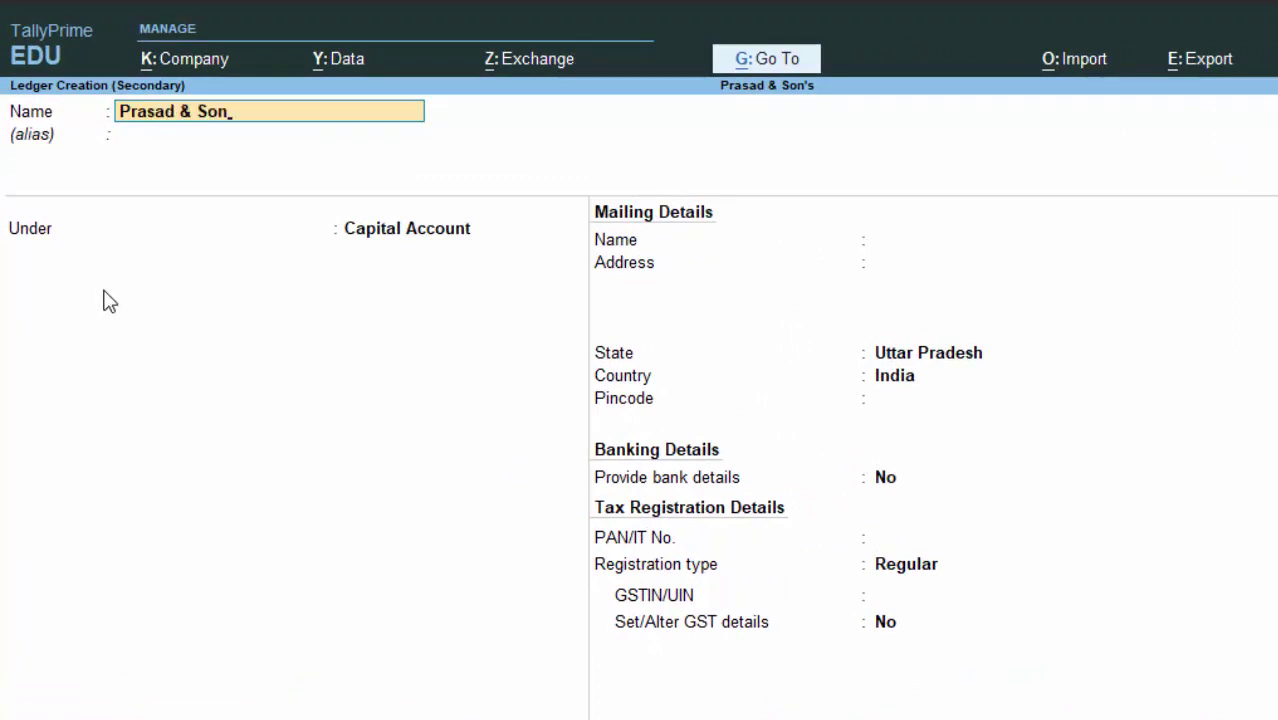
key(Return)
key(Return)
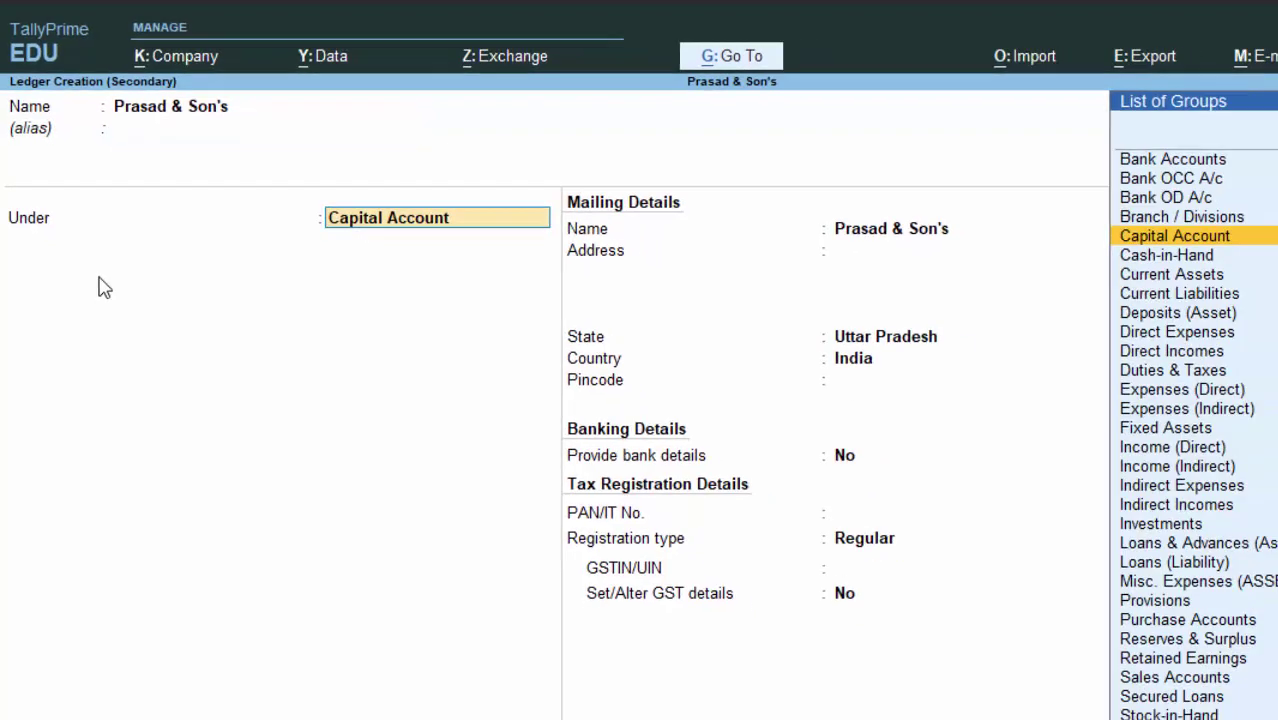
text(S)
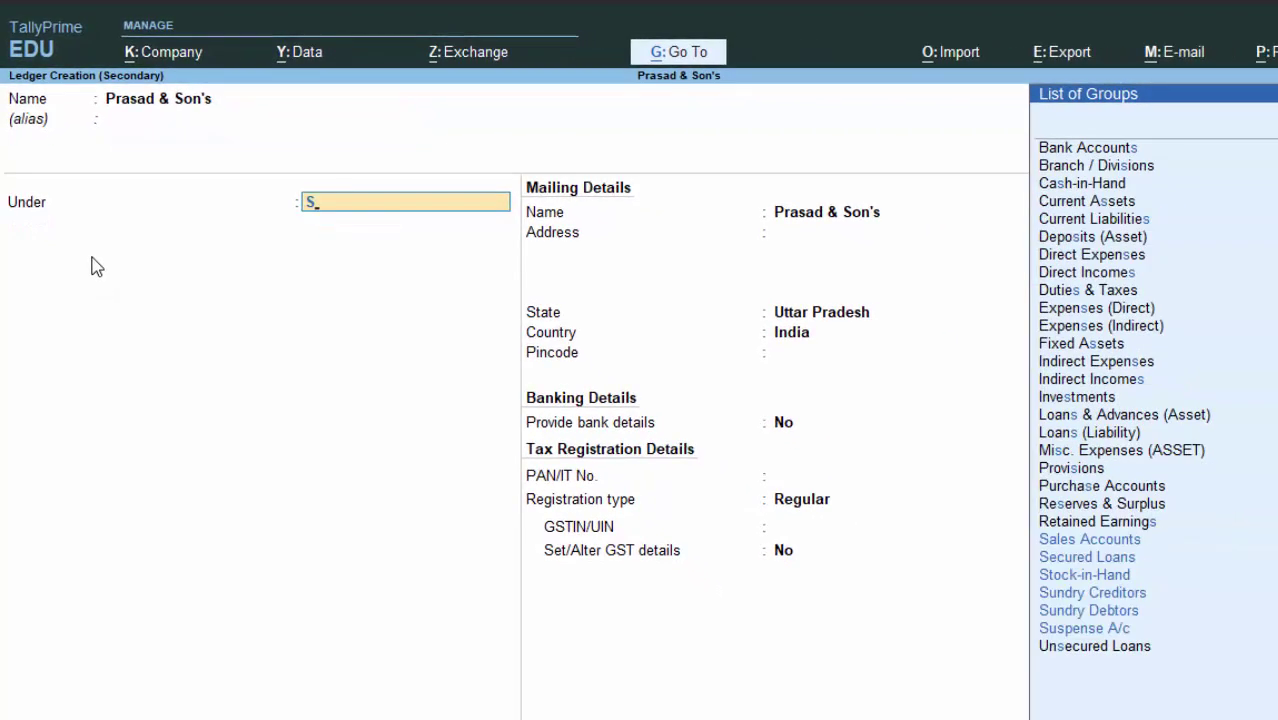
key(Down)
key(Down)
key(Down)
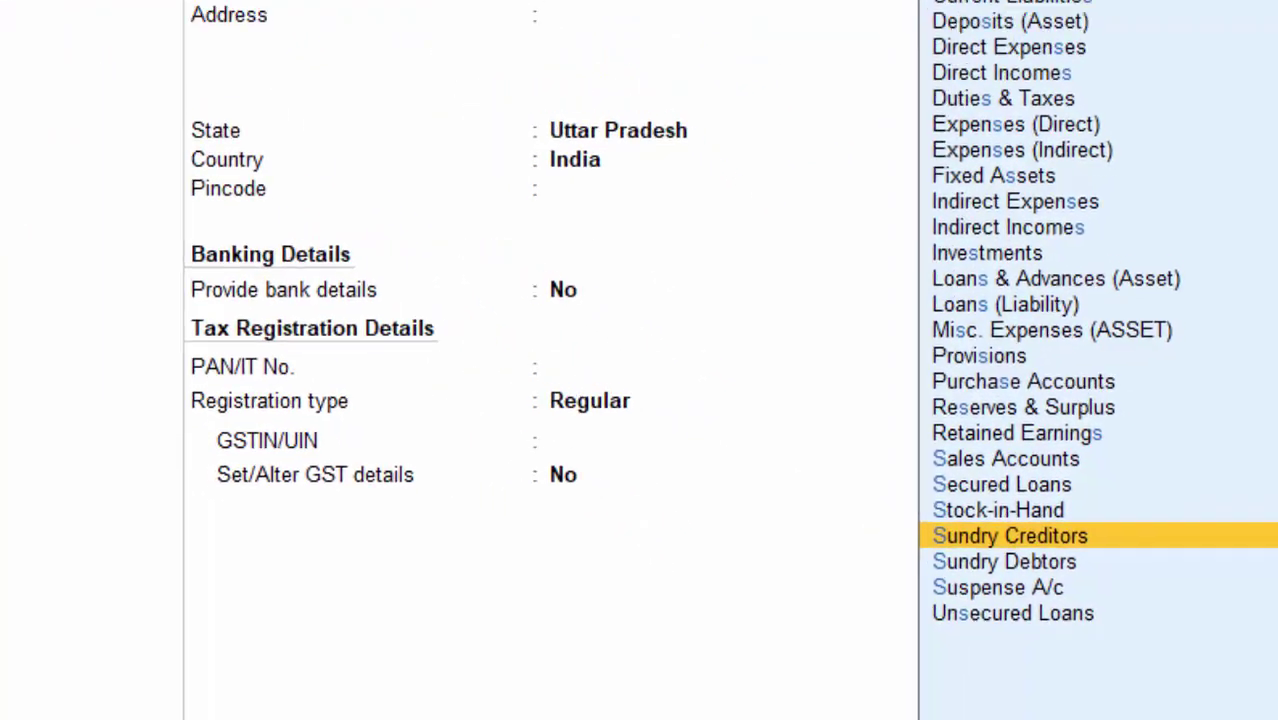
key(Return)
key(Return)
key(Return)
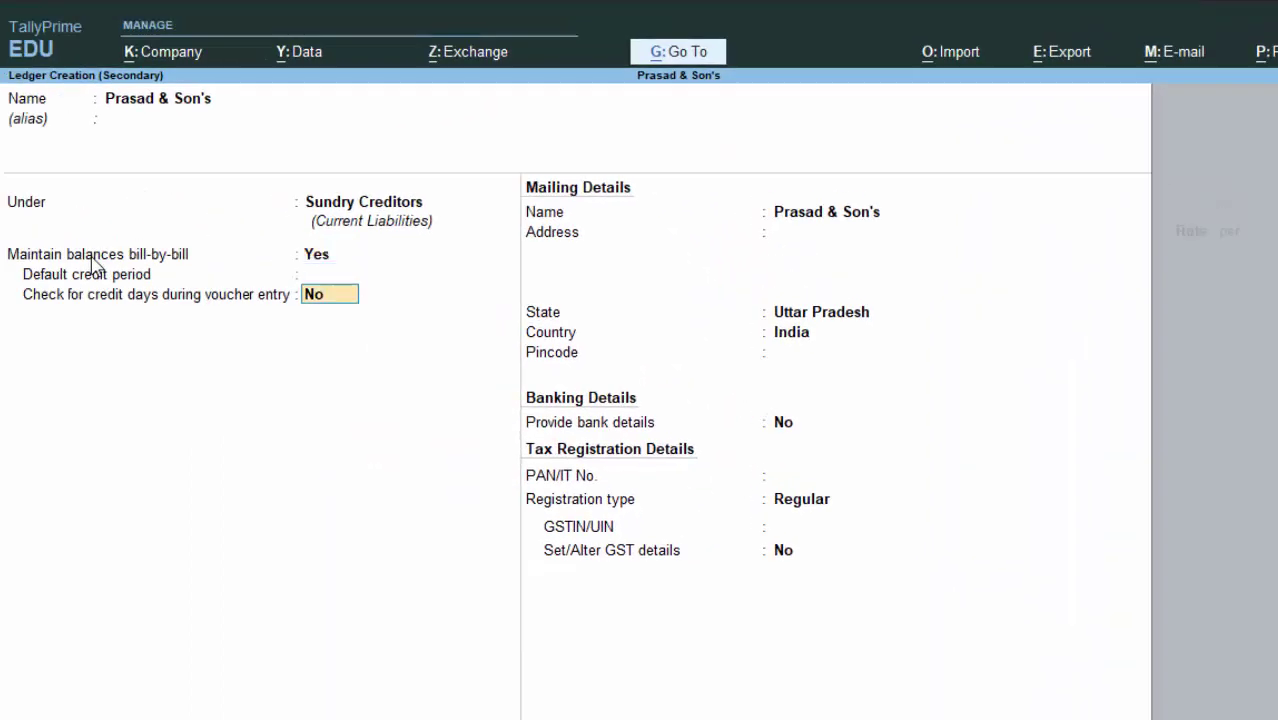
Step: Accept the default mailing, banking and tax registration details and save the Prasad & Son's ledger
key(Return)
key(Return)
key(Return)
key(Return)
key(Return)
key(Return)
key(Return)
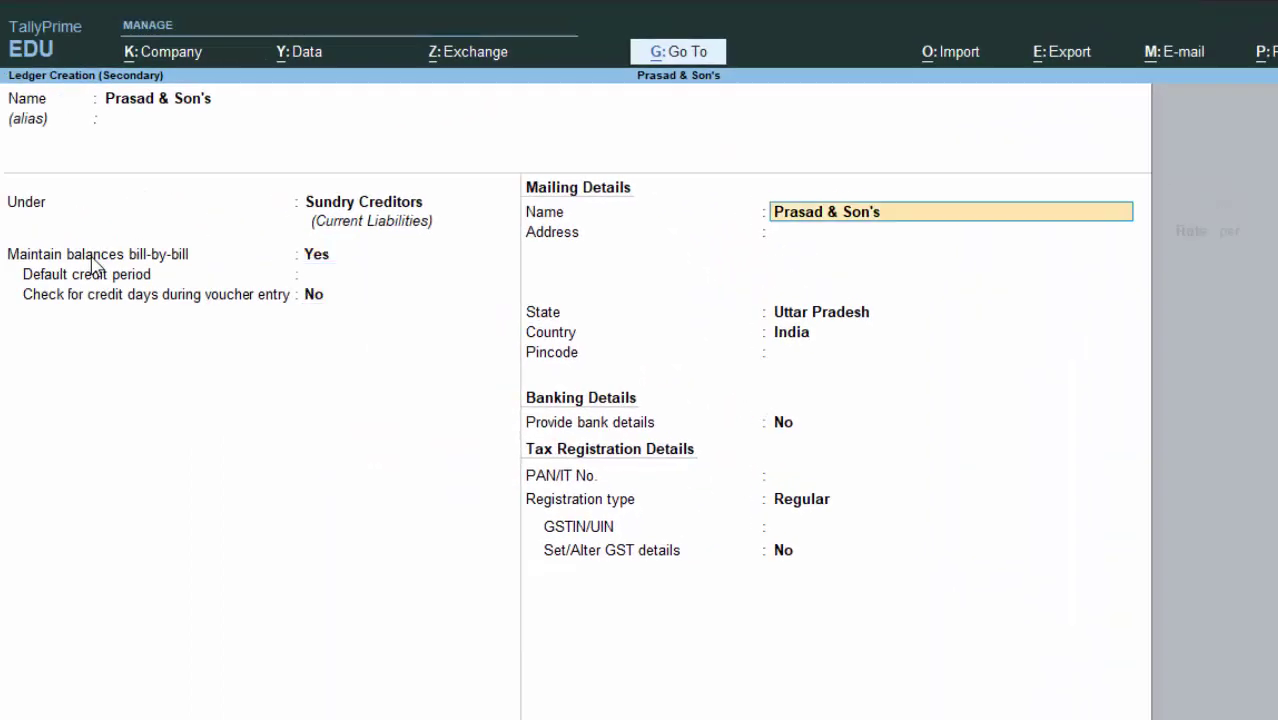
key(Return)
key(Return)
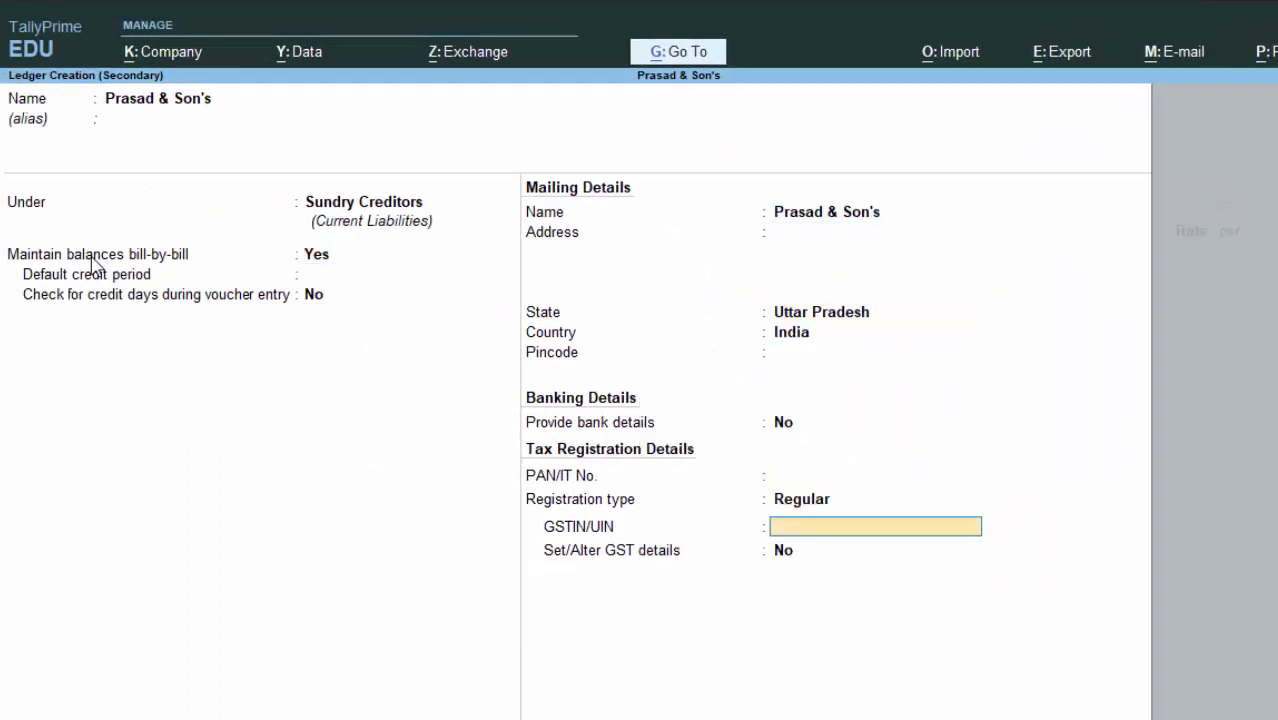
key(Return)
key(Return)
key(Return)
Step: Leave the receipt details blank, accept the party details and start creating a ledger for the purchase account
key(Return)
key(Return)
key(Return)
key(Return)
key(Return)
key(Return)
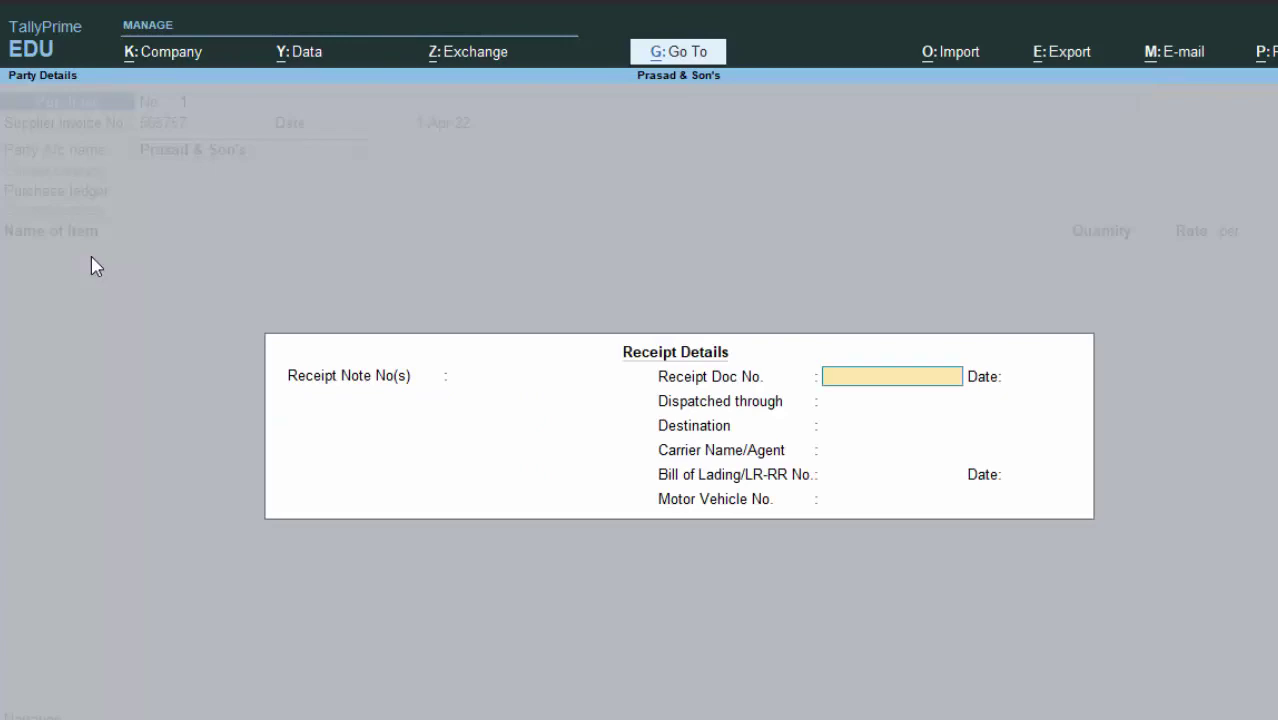
key(Return)
key(Return)
key(Return)
key(Return)
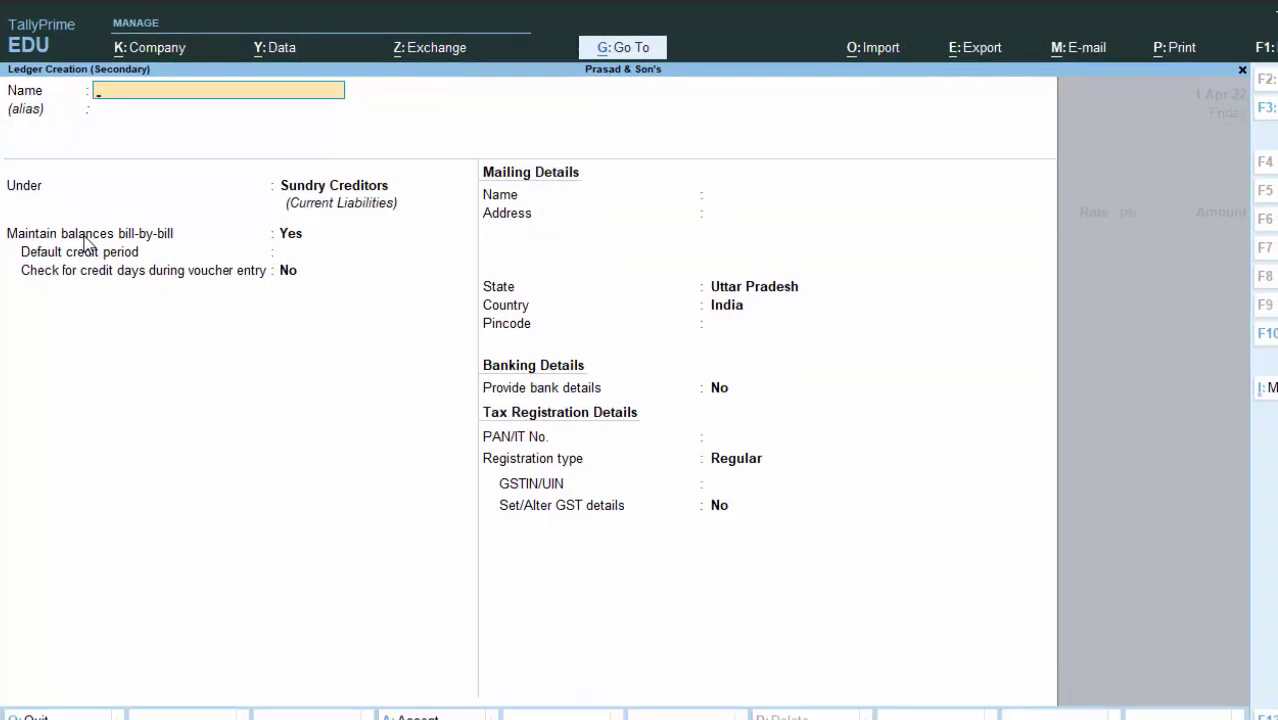
Step: Create the ledger Purchase A/c under Purchase Accounts, with GST applicable and Services as the type of supply
text(Purchase A/c)
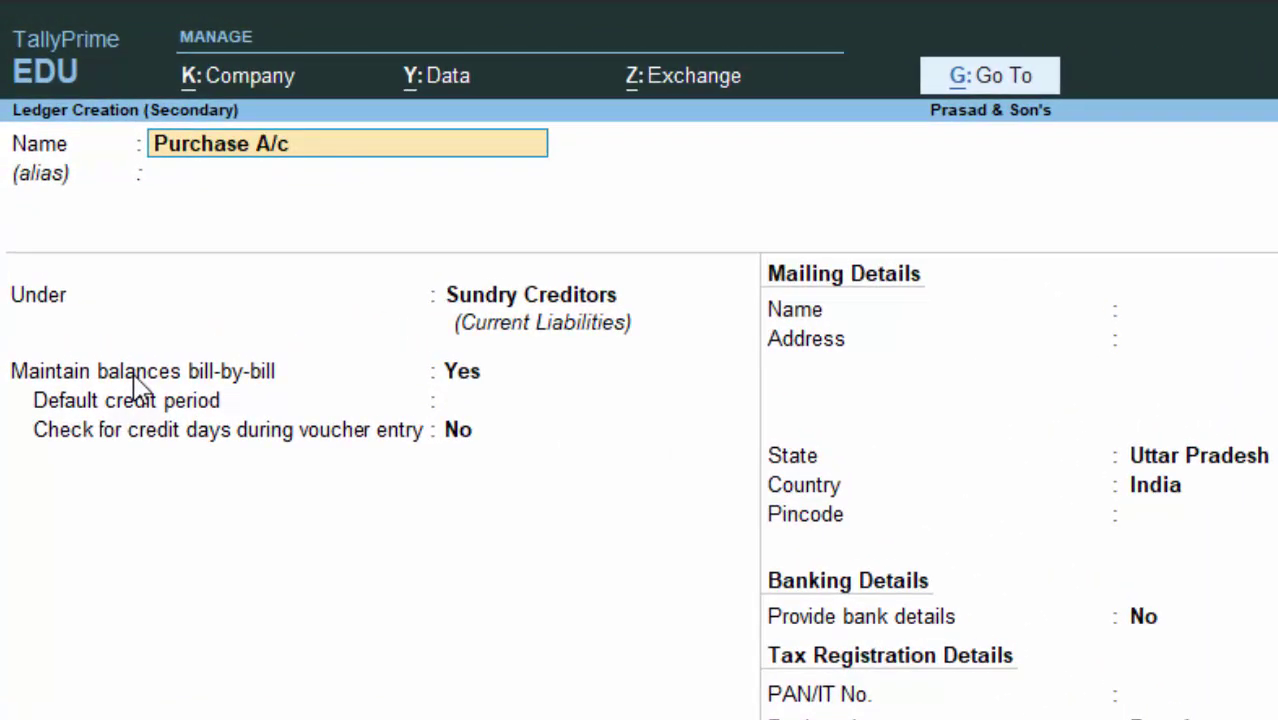
key(Return)
key(Return)
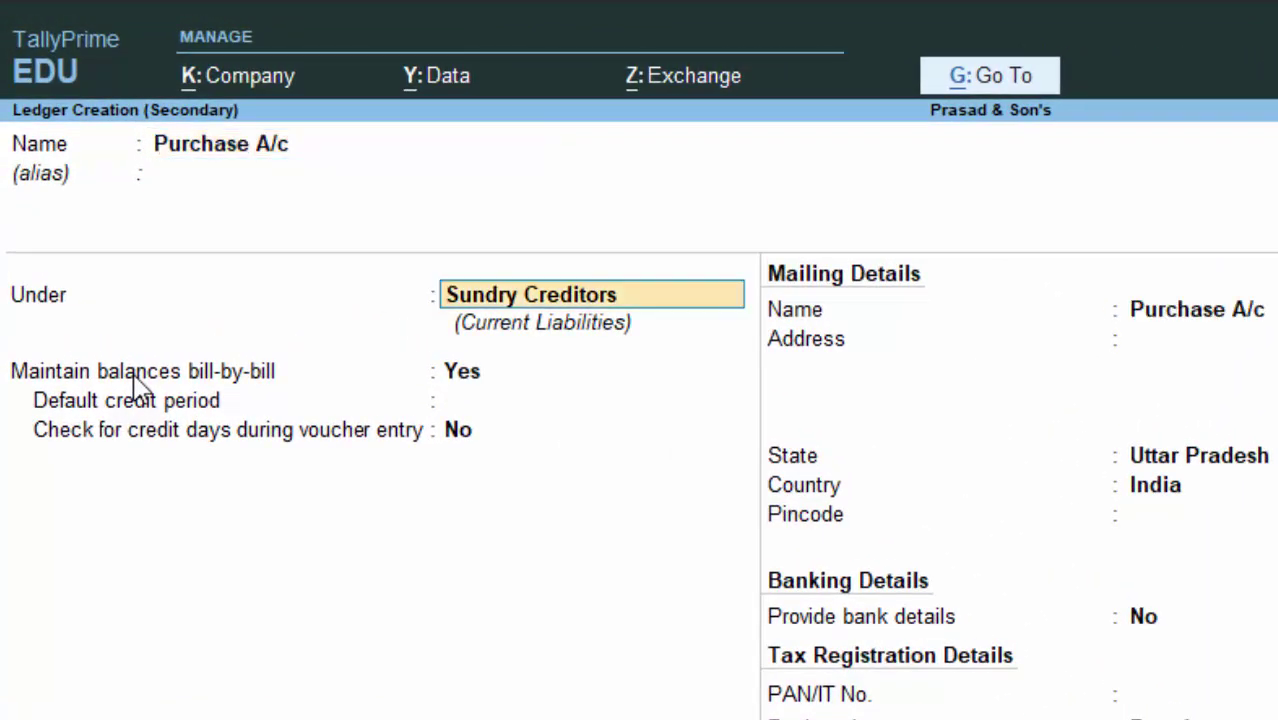
text(P)
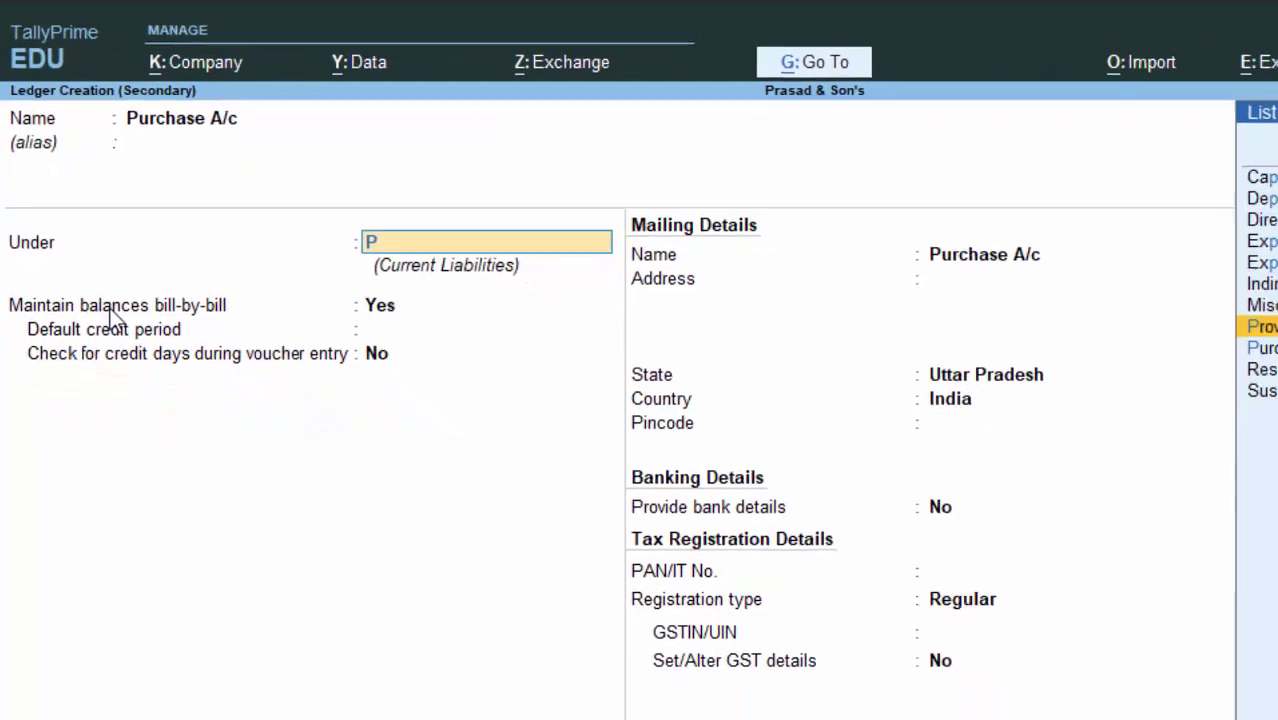
key(Return)
key(Return)
key(Return)
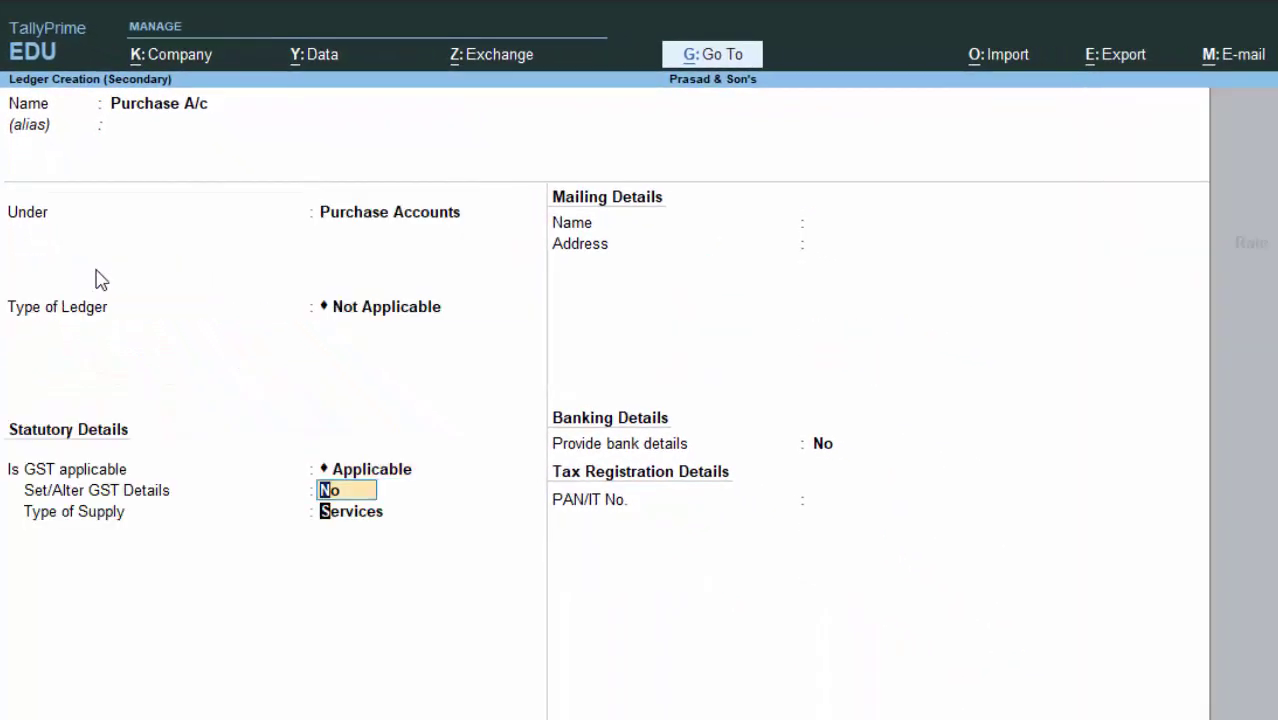
key(Return)
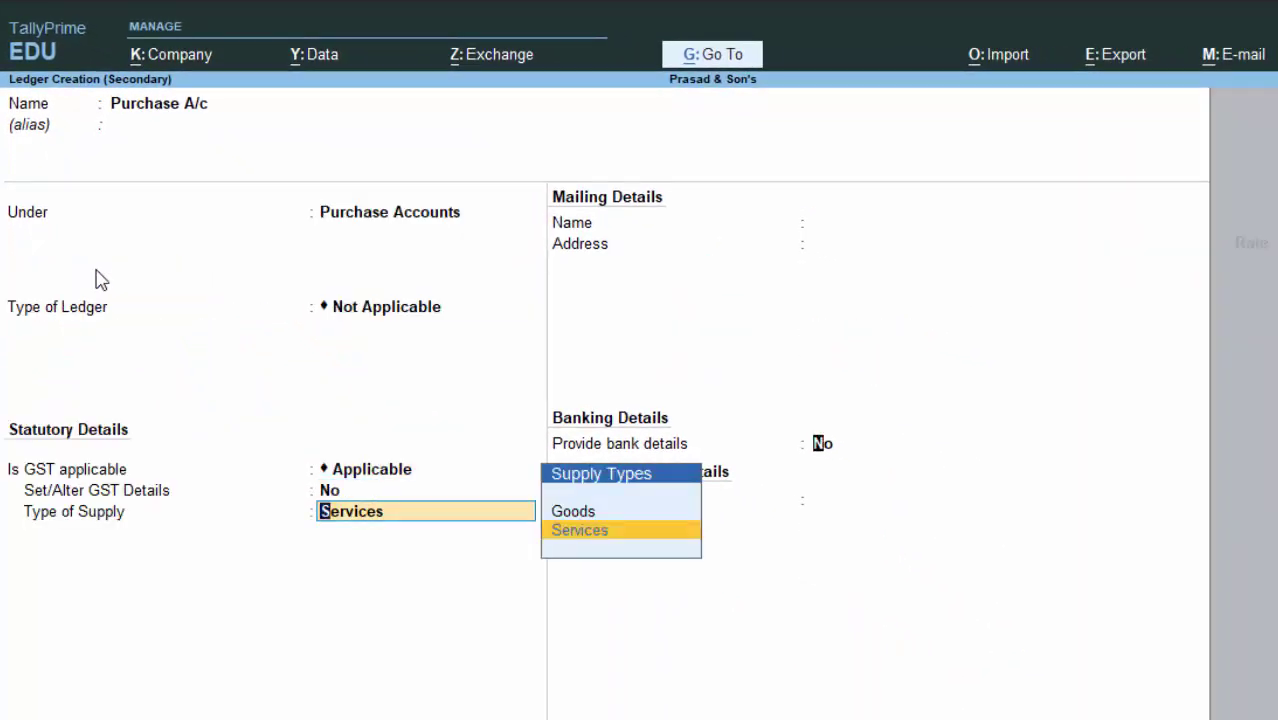
key(Return)
key(Return)
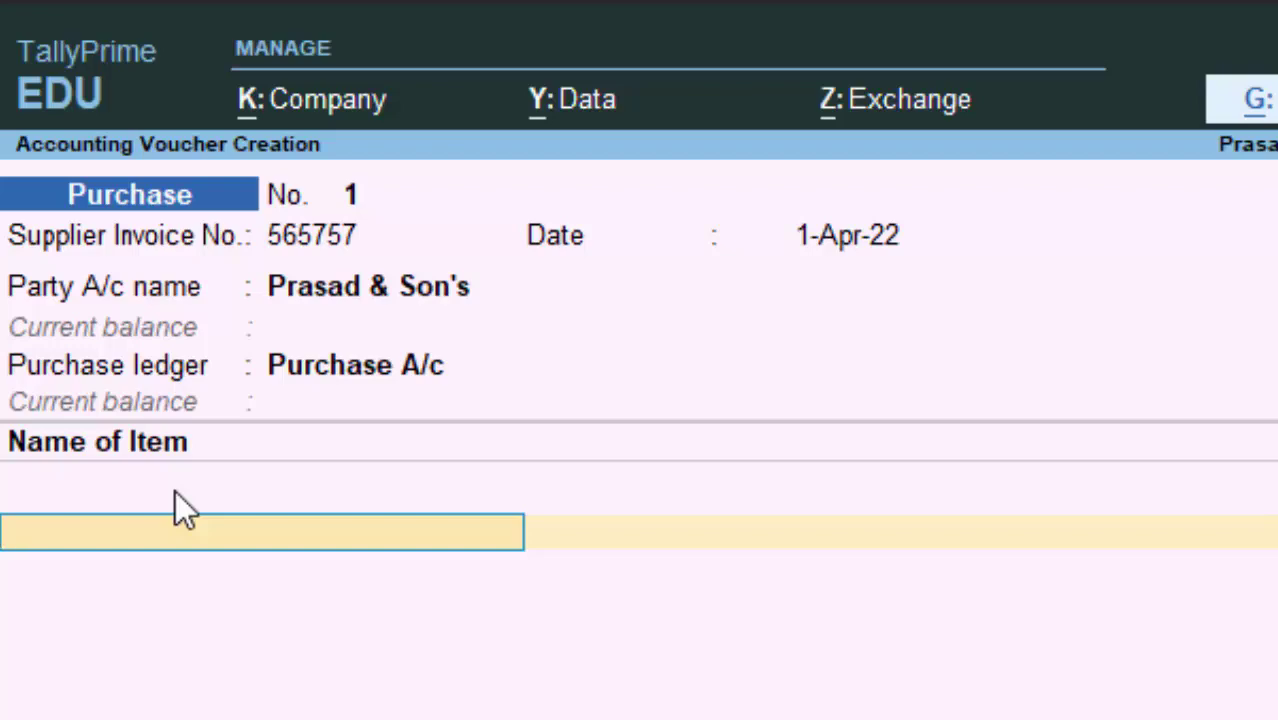
Step: Discard the current voucher, reopen a purchase voucher and change its mode to Accounting Invoice
key(Escape)
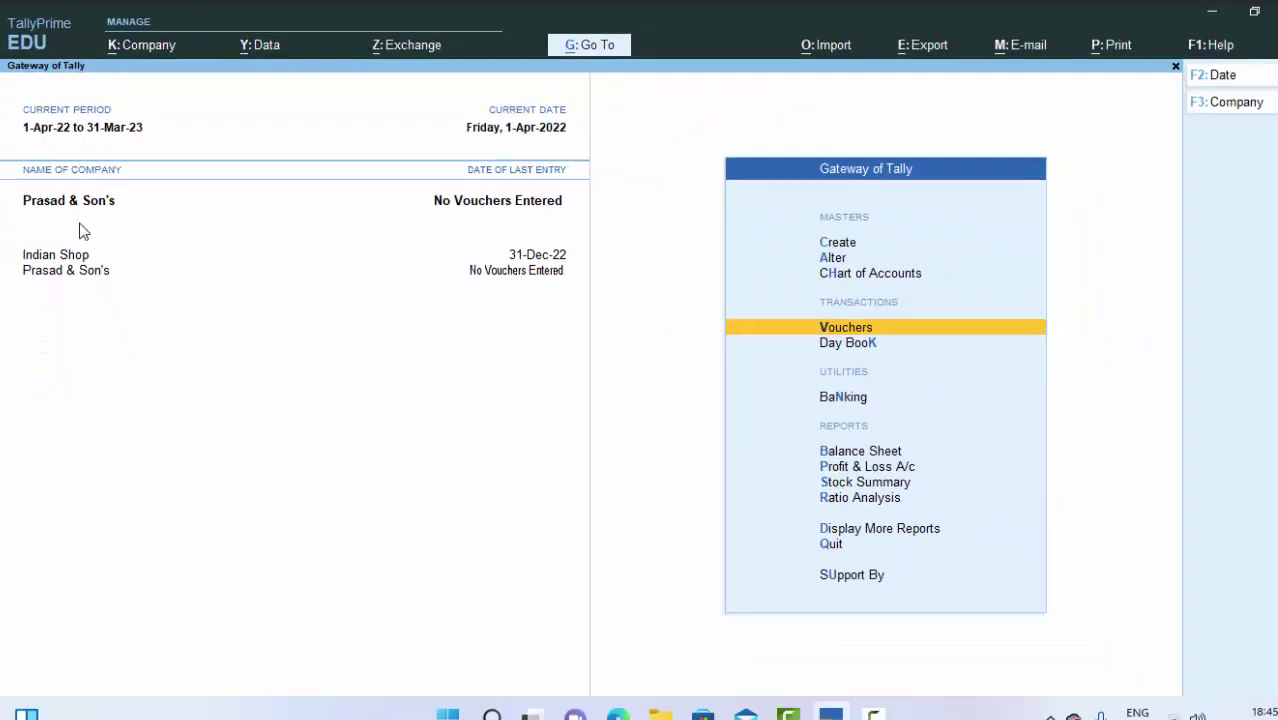
key(Return)
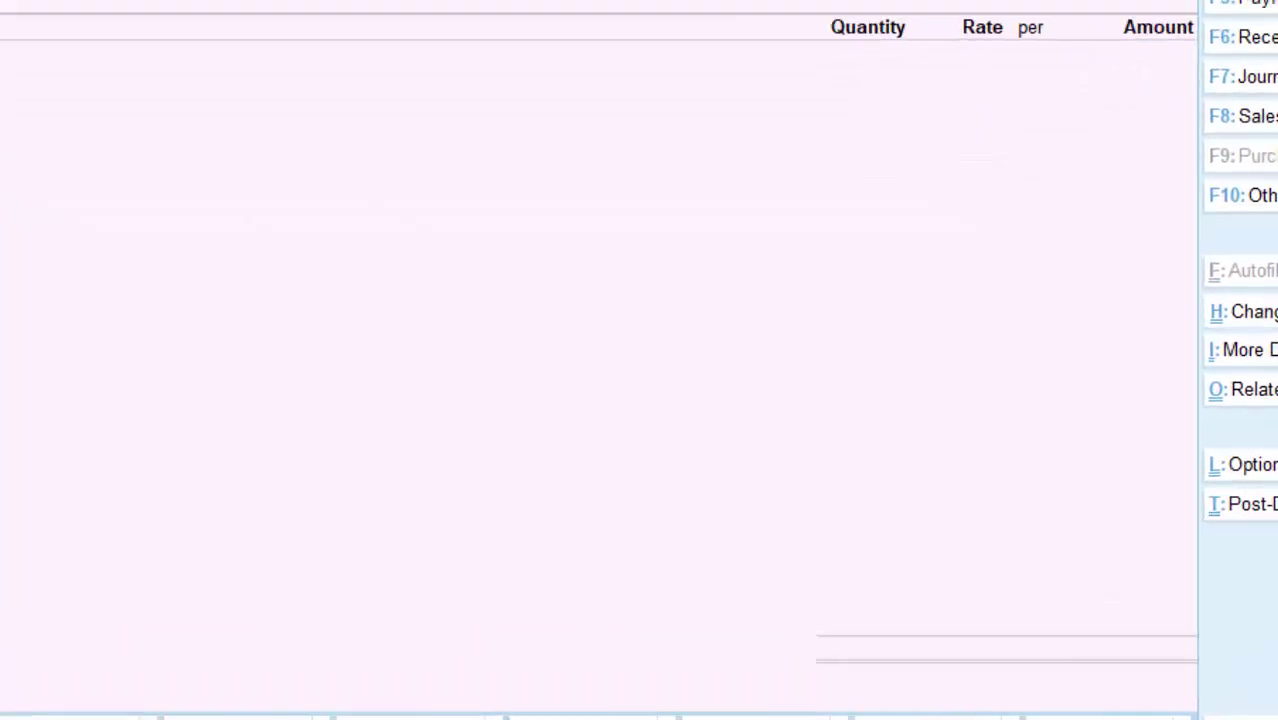
key(ctrl+h)
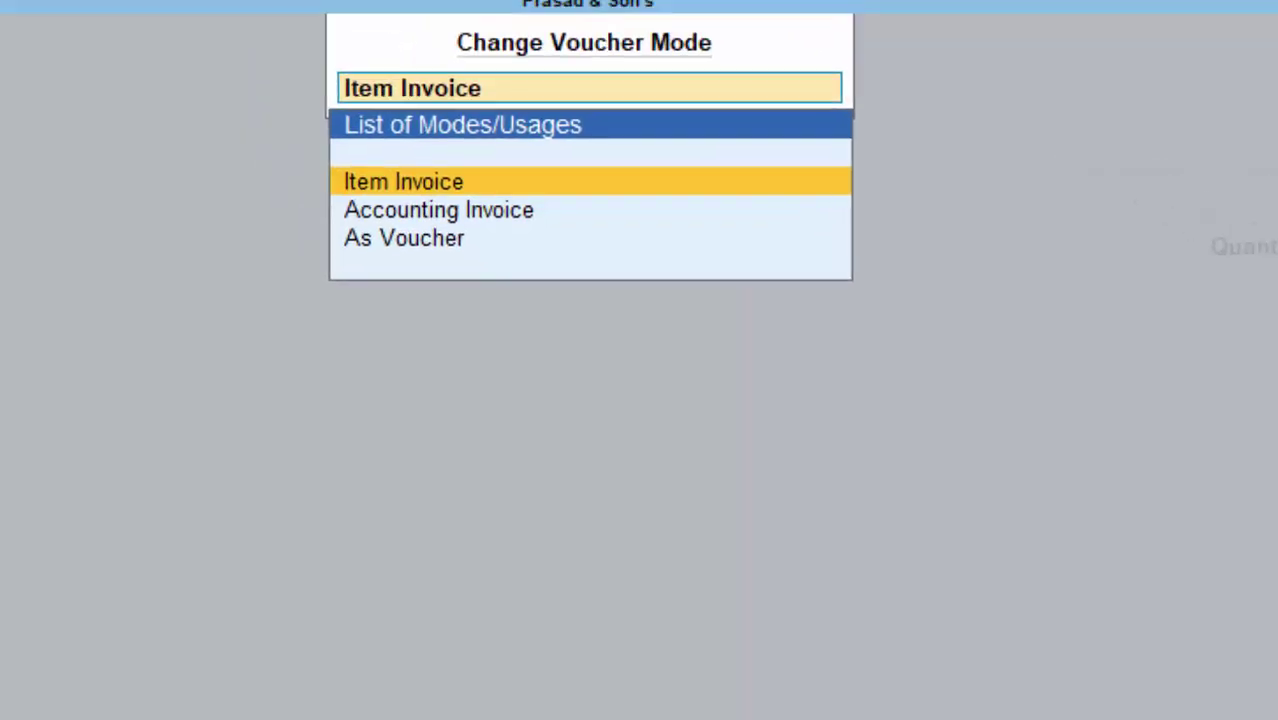
key(Down)
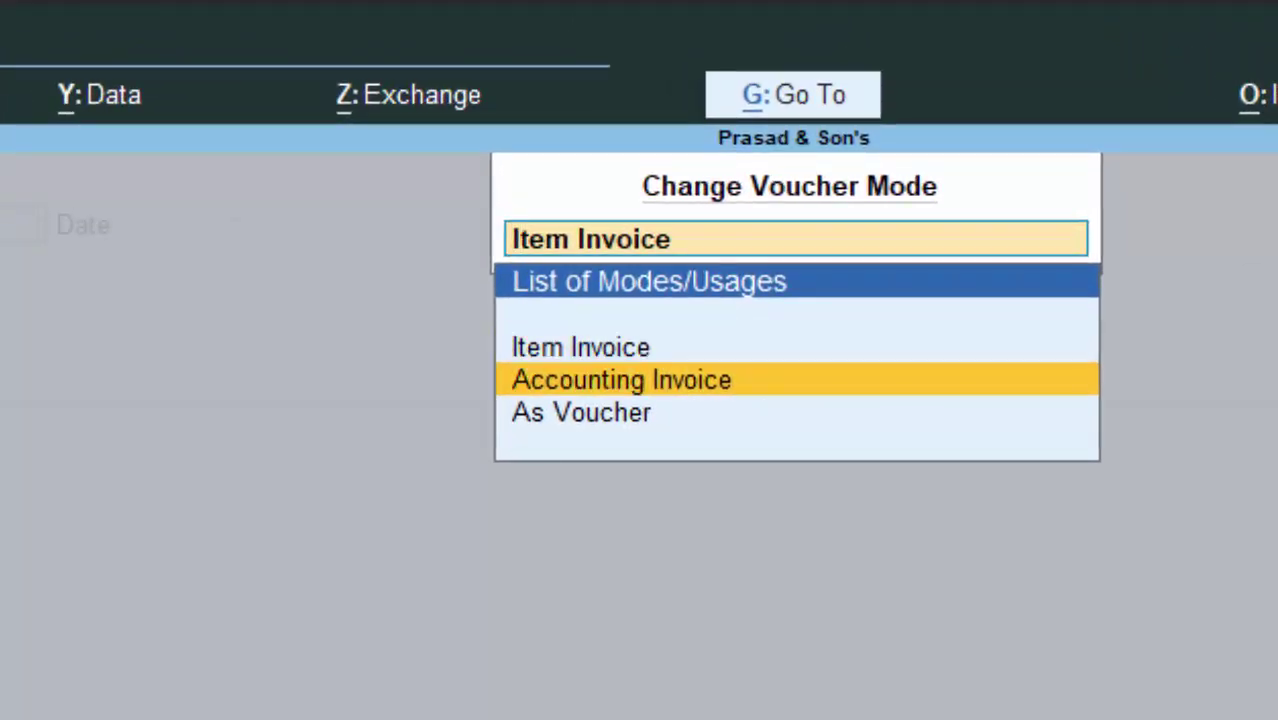
key(Return)
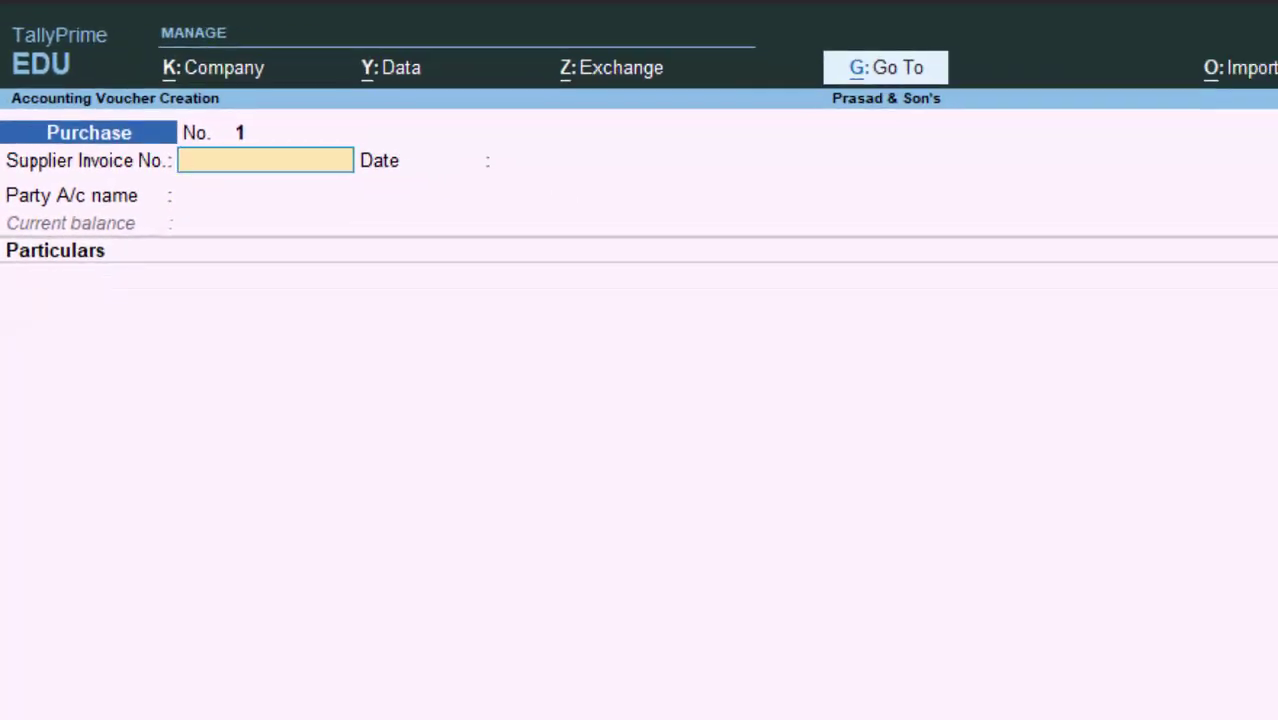
Step: Enter supplier invoice number 57575 dated 1-Apr-22 and choose Prasad & Son's as the party account
text(57575)
key(Return)
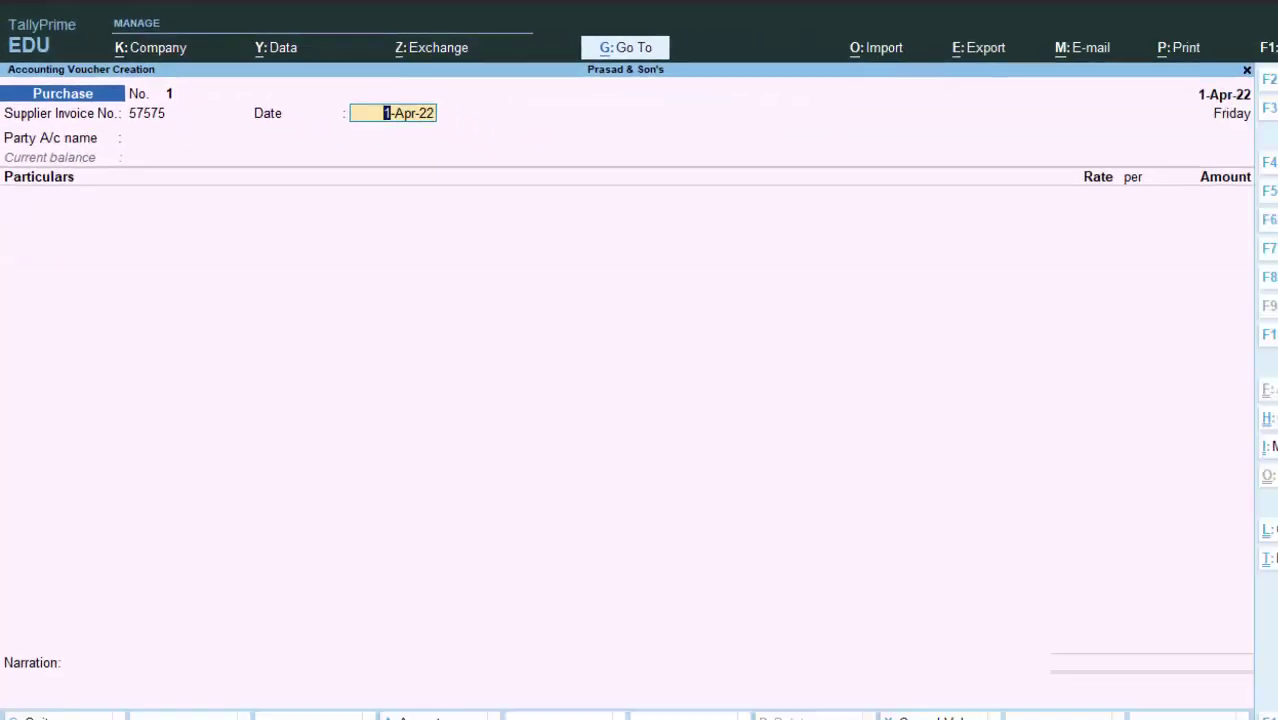
key(Return)
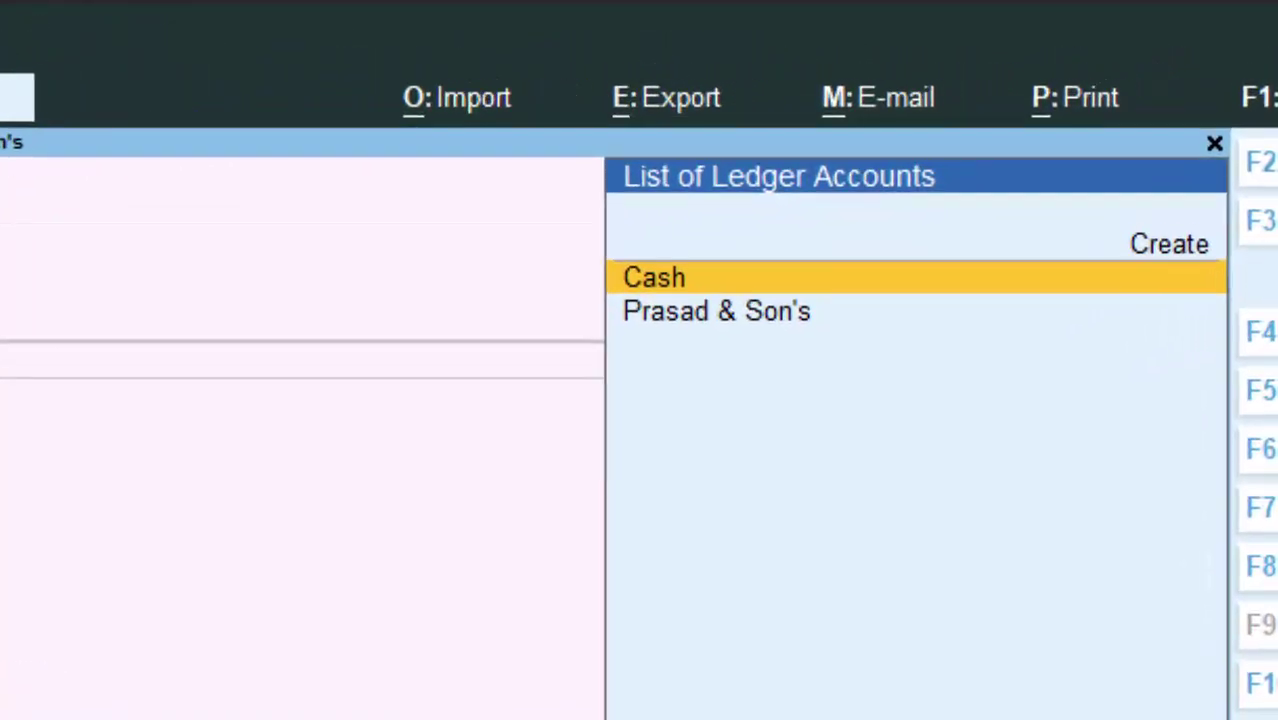
key(Down)
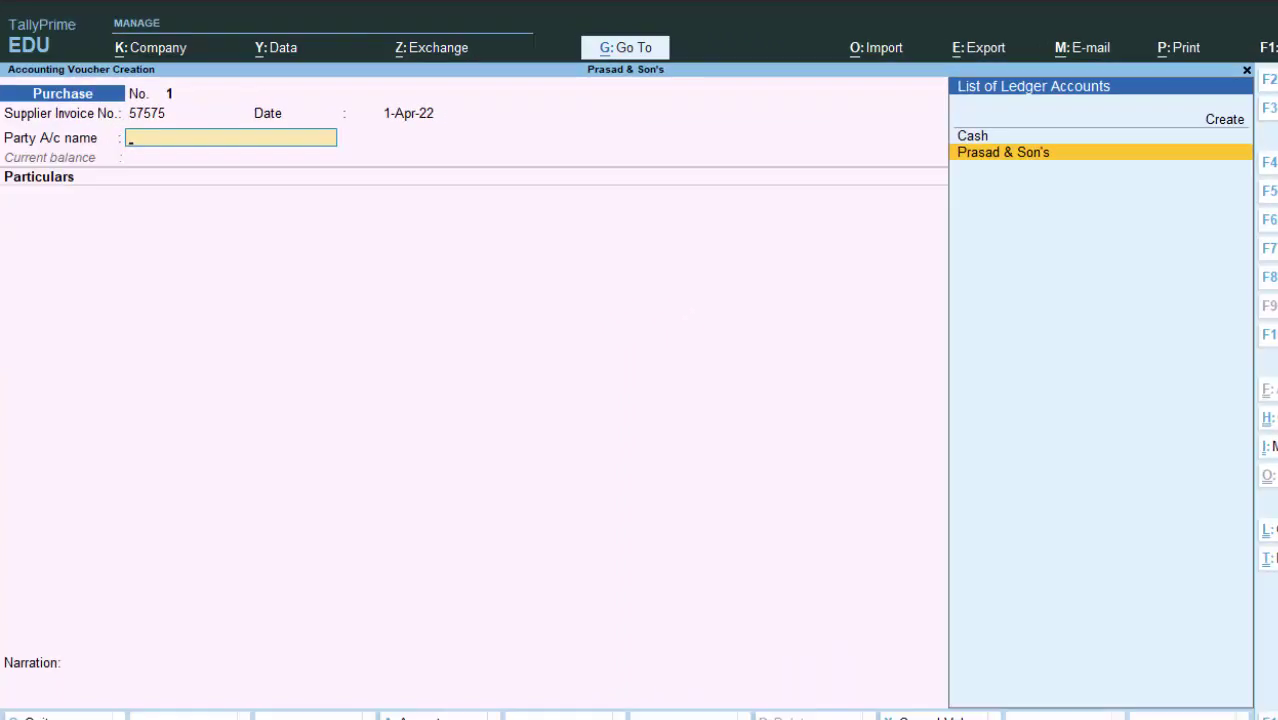
key(Return)
Step: Leave the voucher's receipt details blank and accept the default party details
key(Return)
key(Return)
key(Return)
key(Return)
key(Return)
key(Return)
key(Return)
key(Return)
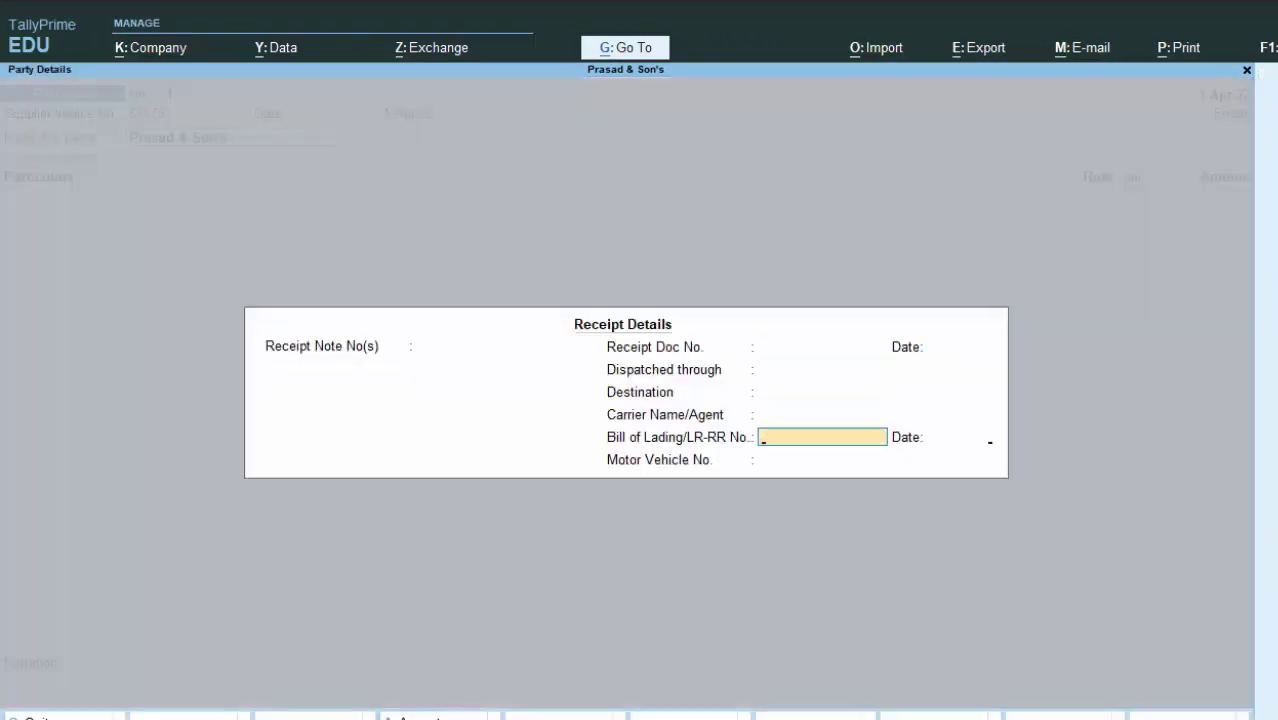
key(Return)
key(Return)
key(Return)
key(Return)
key(Return)
key(Return)
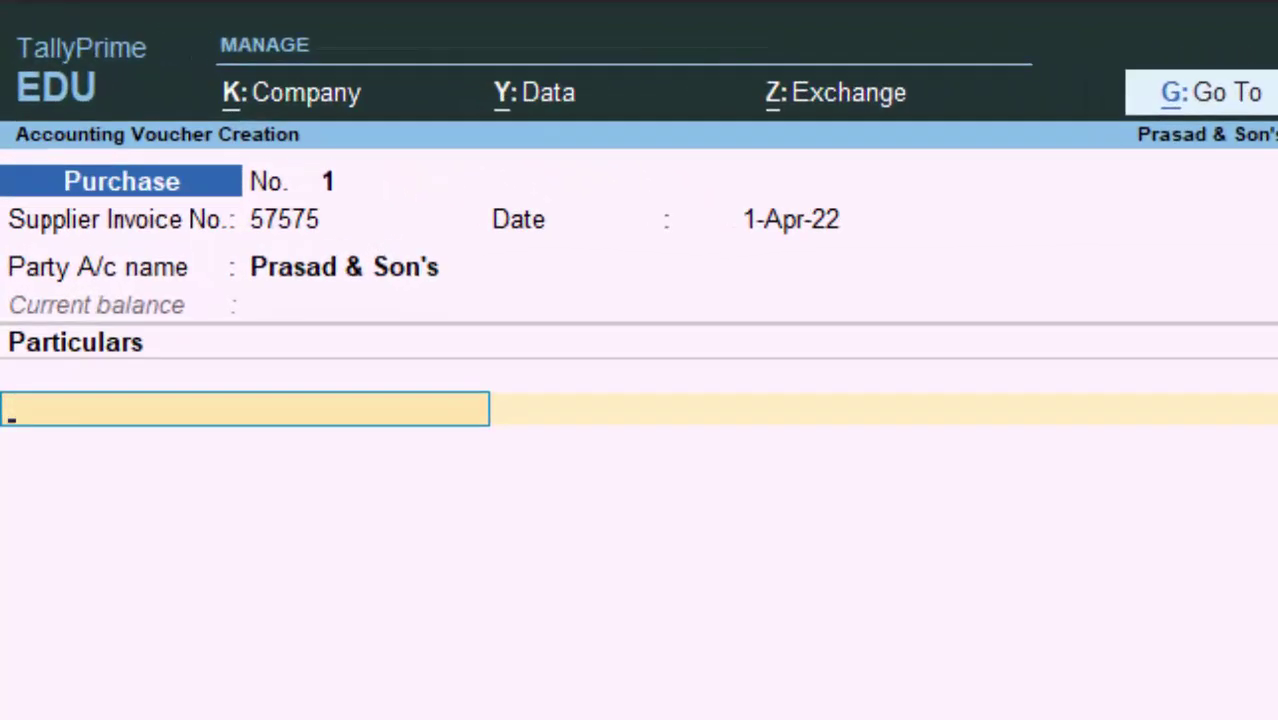
key(alt+c)
text(P)
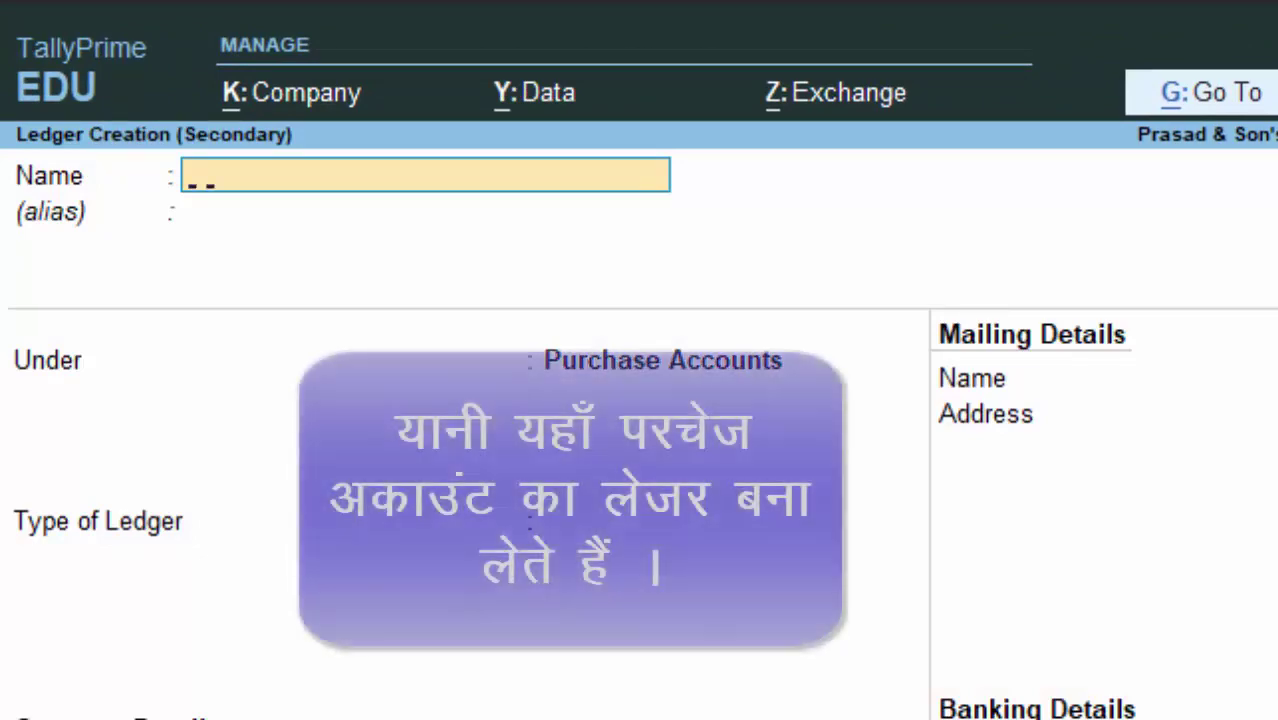
text(urchase)
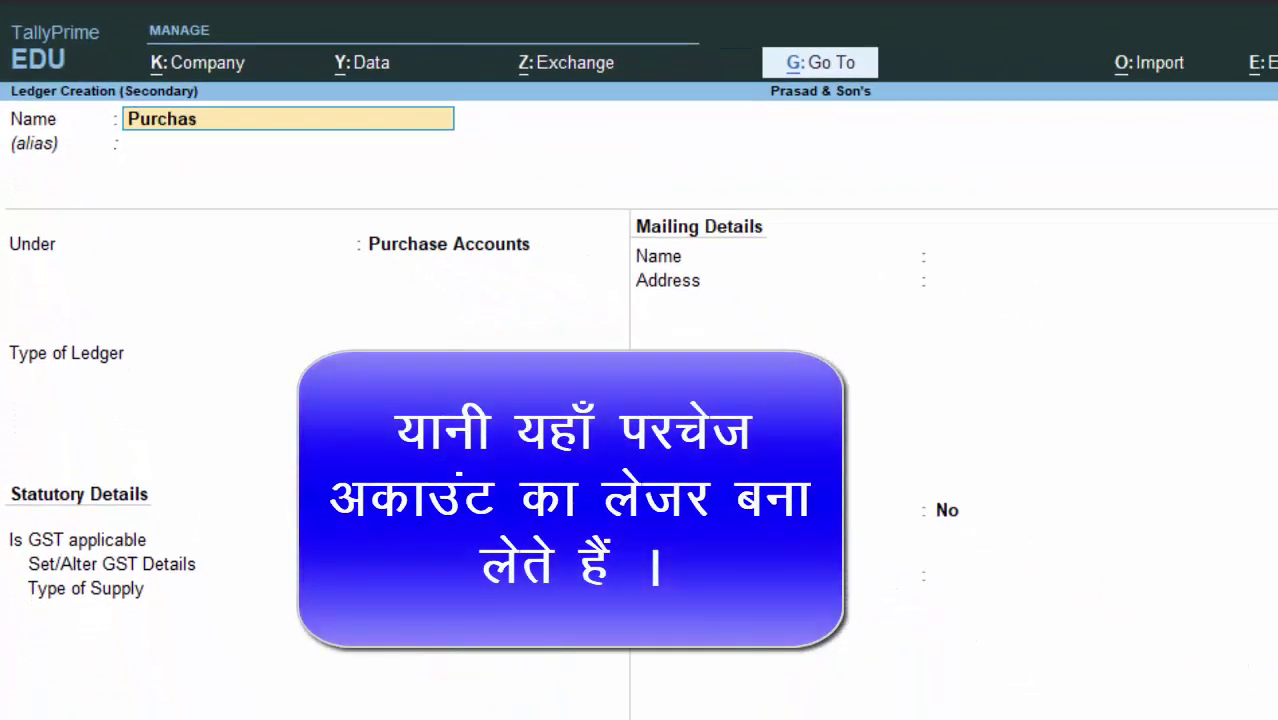
text( A/c)
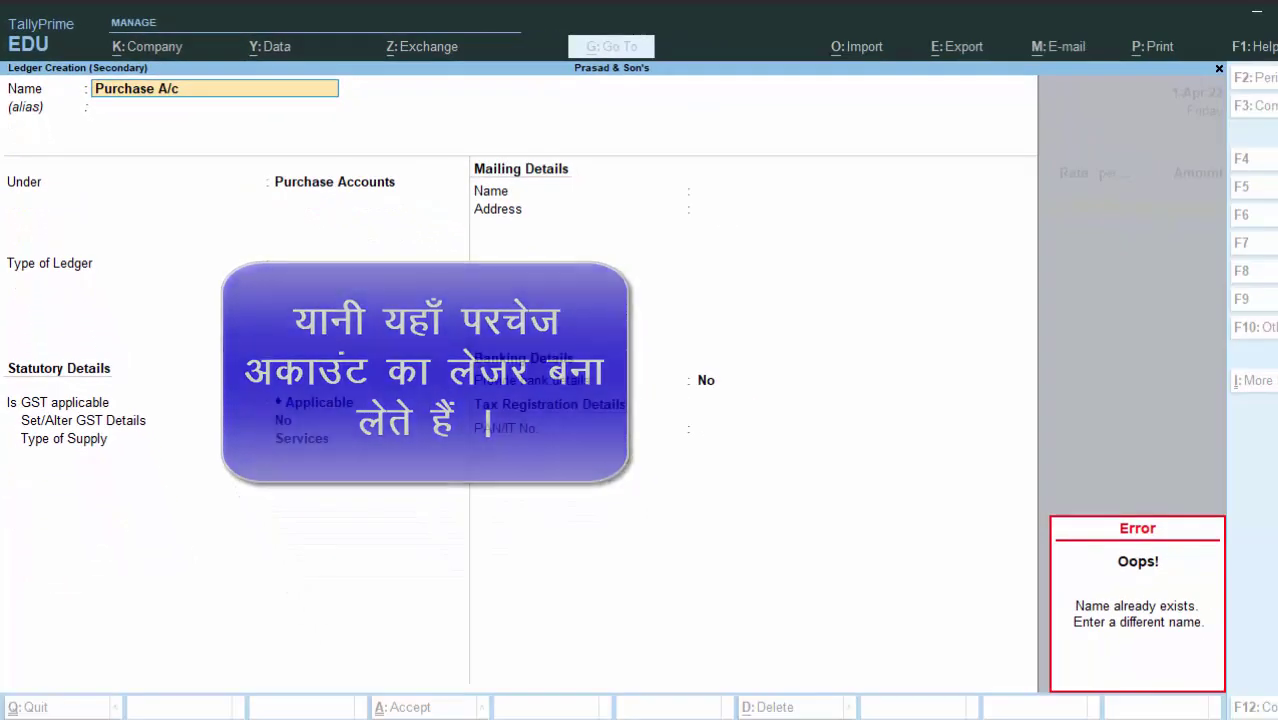
key(Escape)
key(BackSpace)
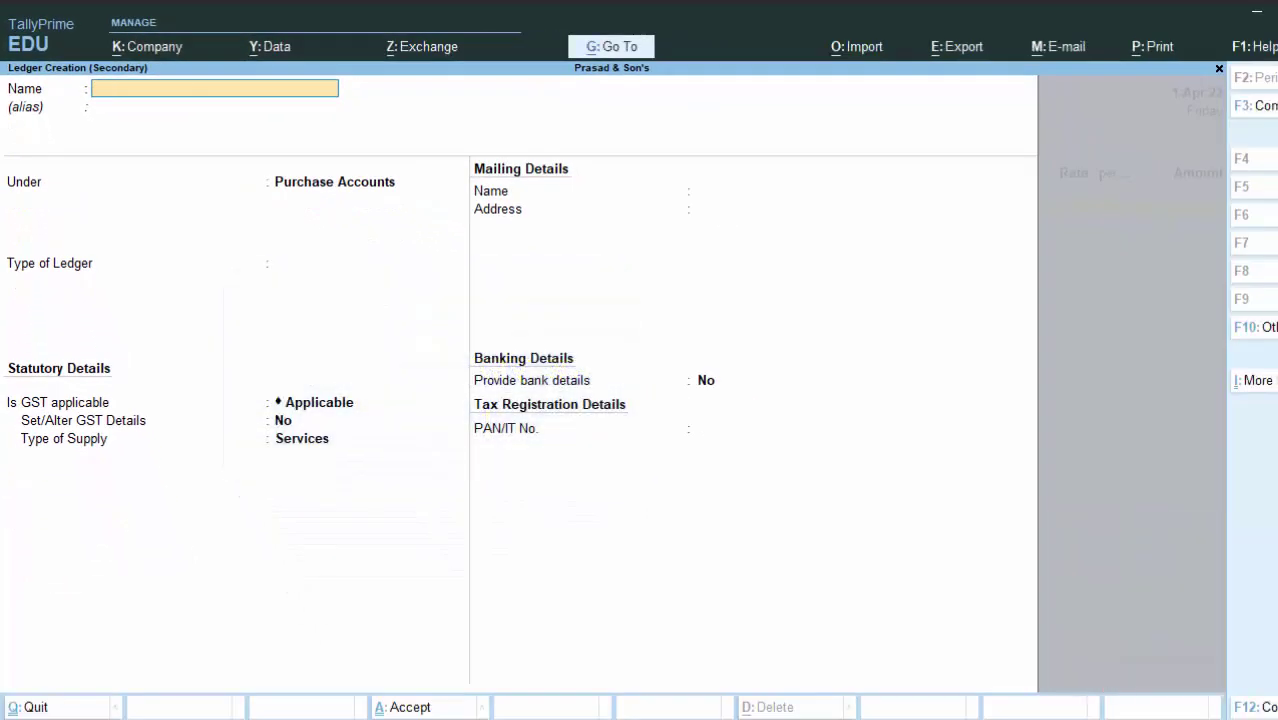
key(Escape)
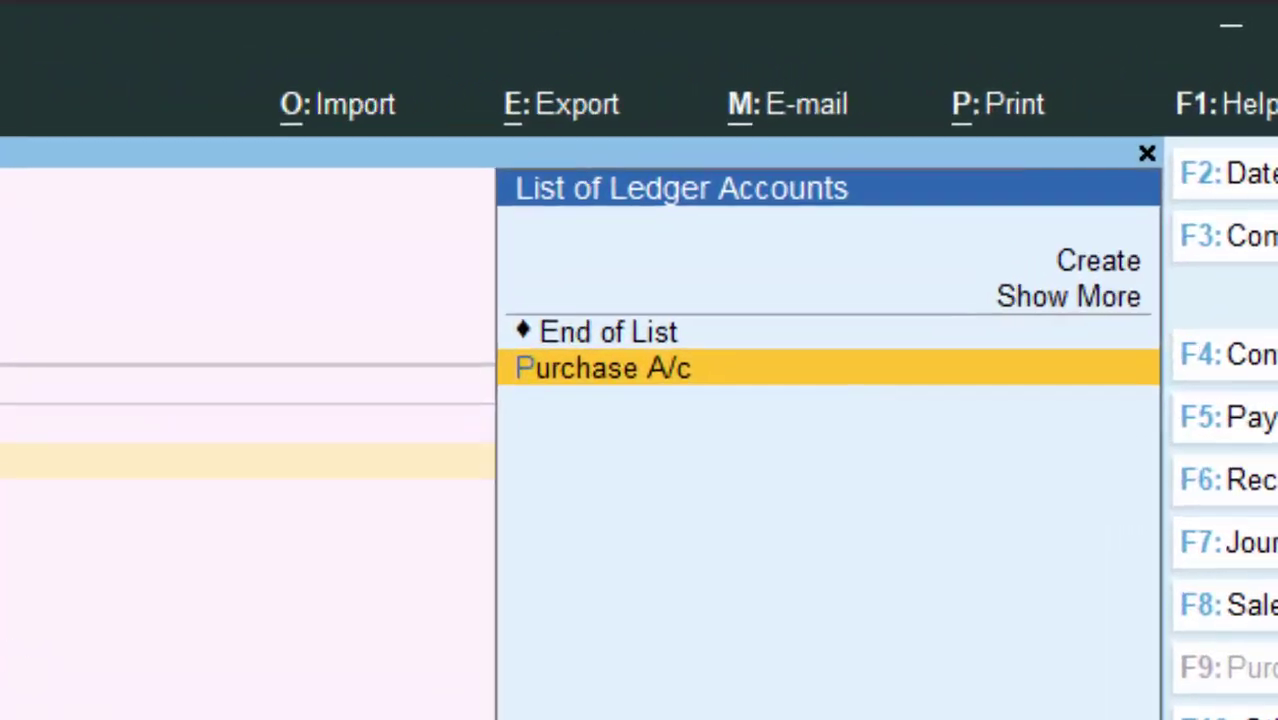
Step: Add Purchase A/c as the voucher's particulars with an amount of 50,000 and finish the entry list
key(Return)
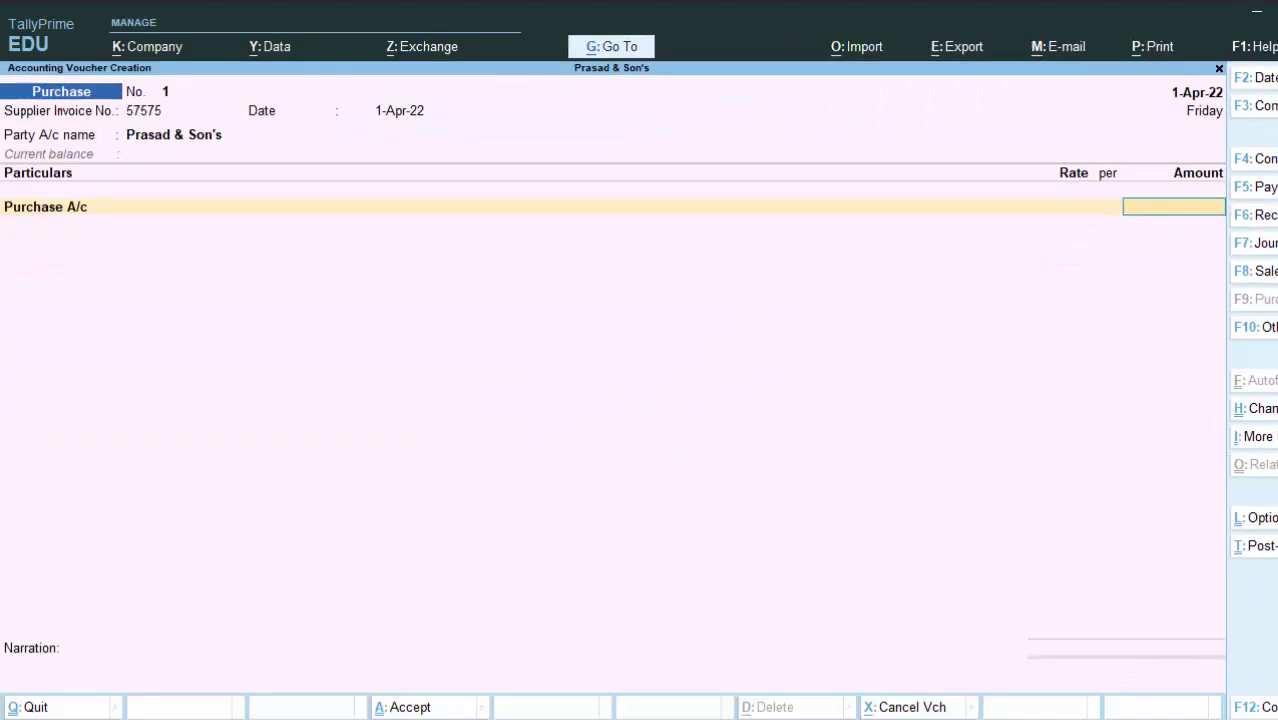
text(50,0)
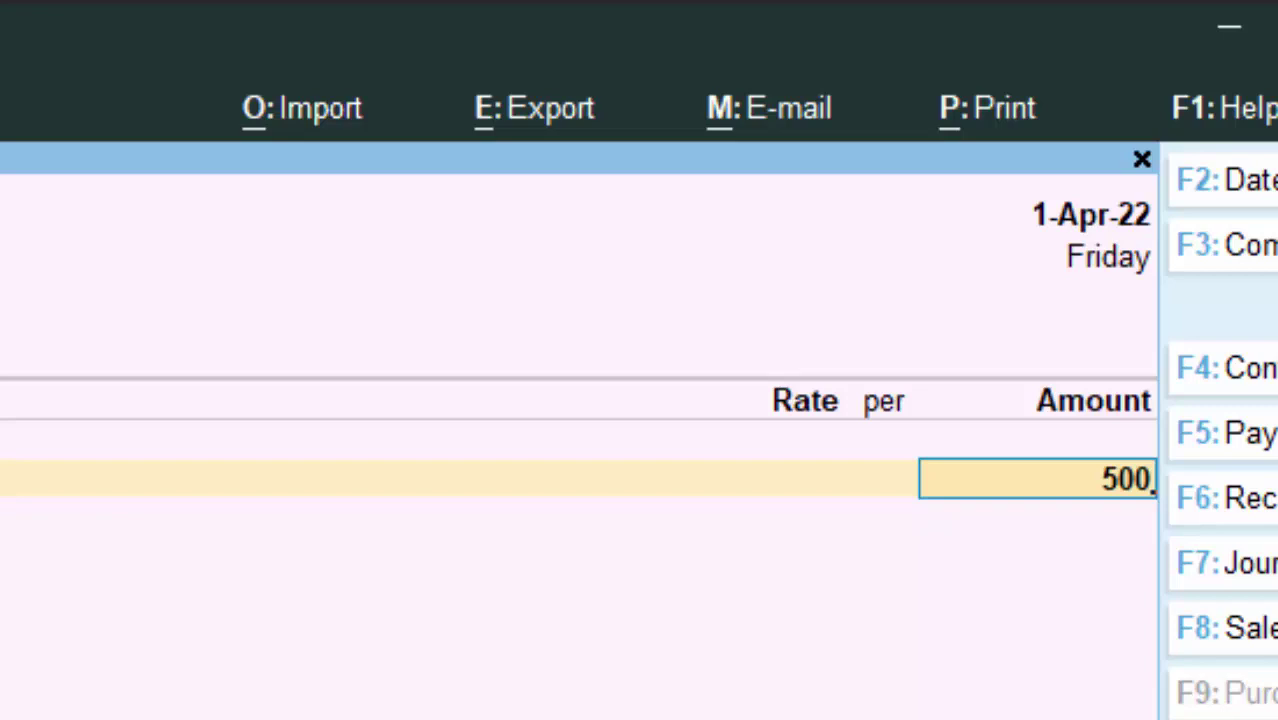
text(000)
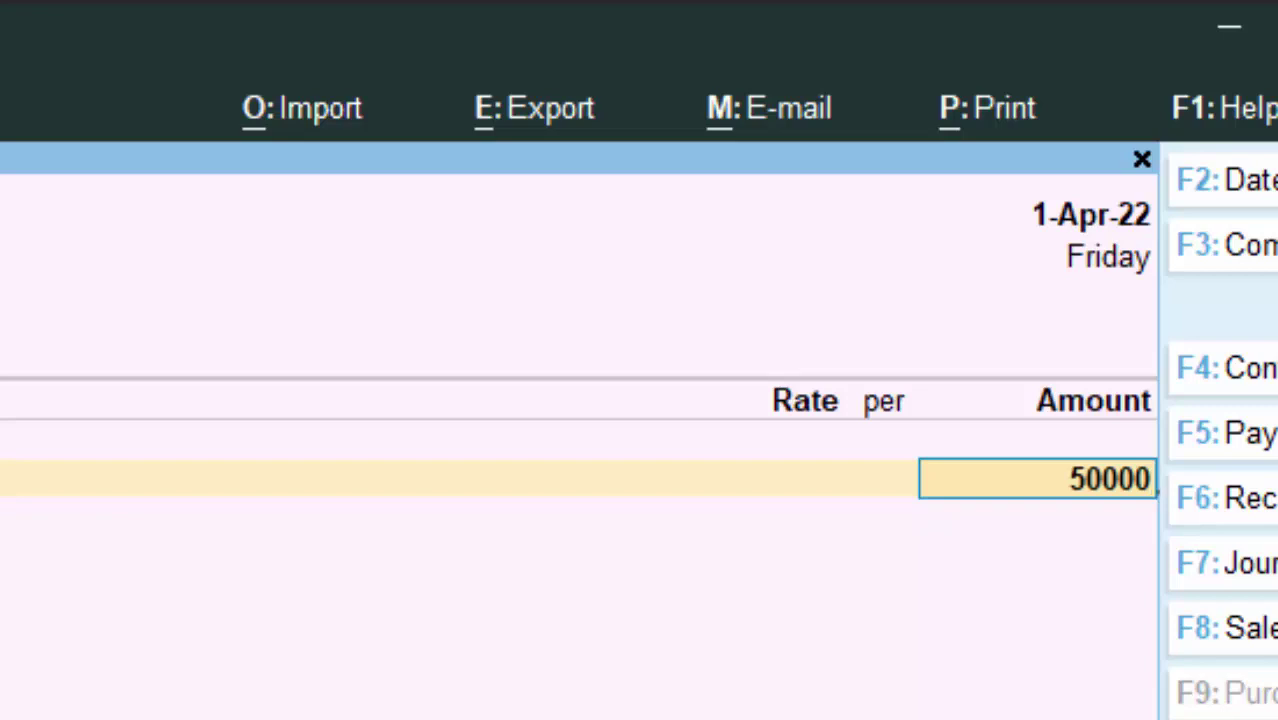
key(Return)
key(Return)
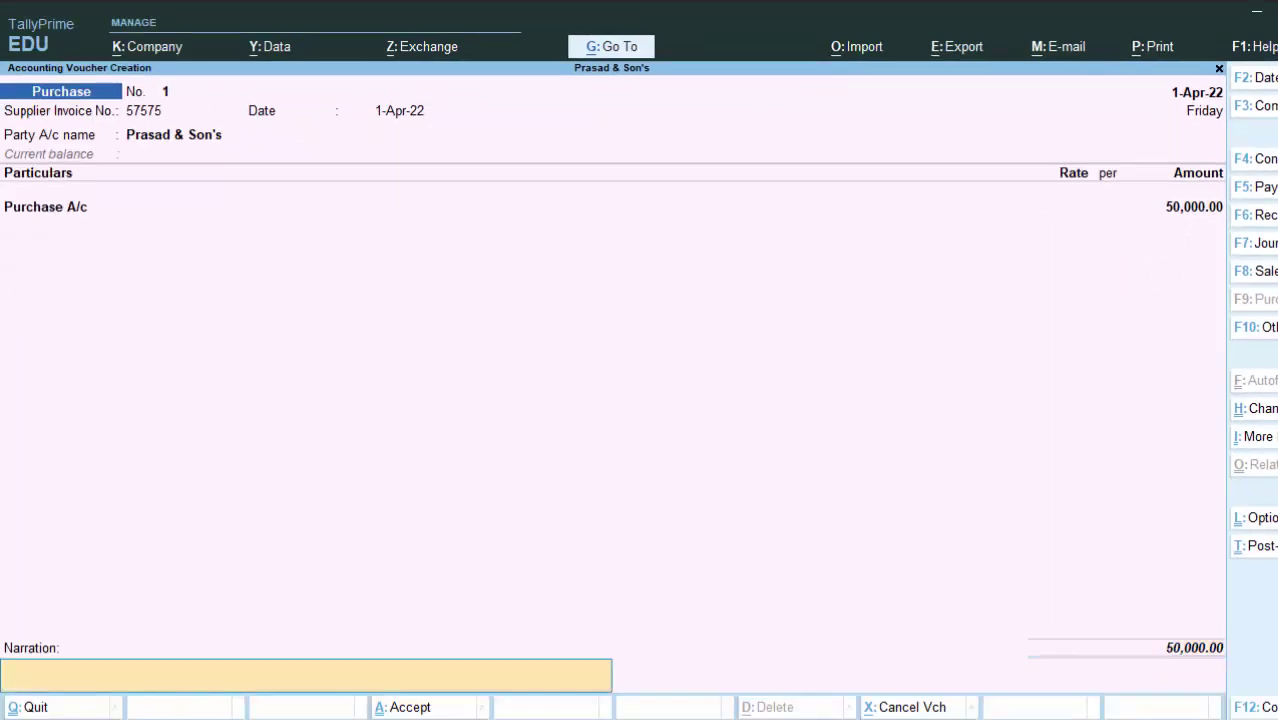
Step: Enter the narration "Goods of Worth Rs 50000 has Been Purchased." and save the purchase voucher
text(Gods)
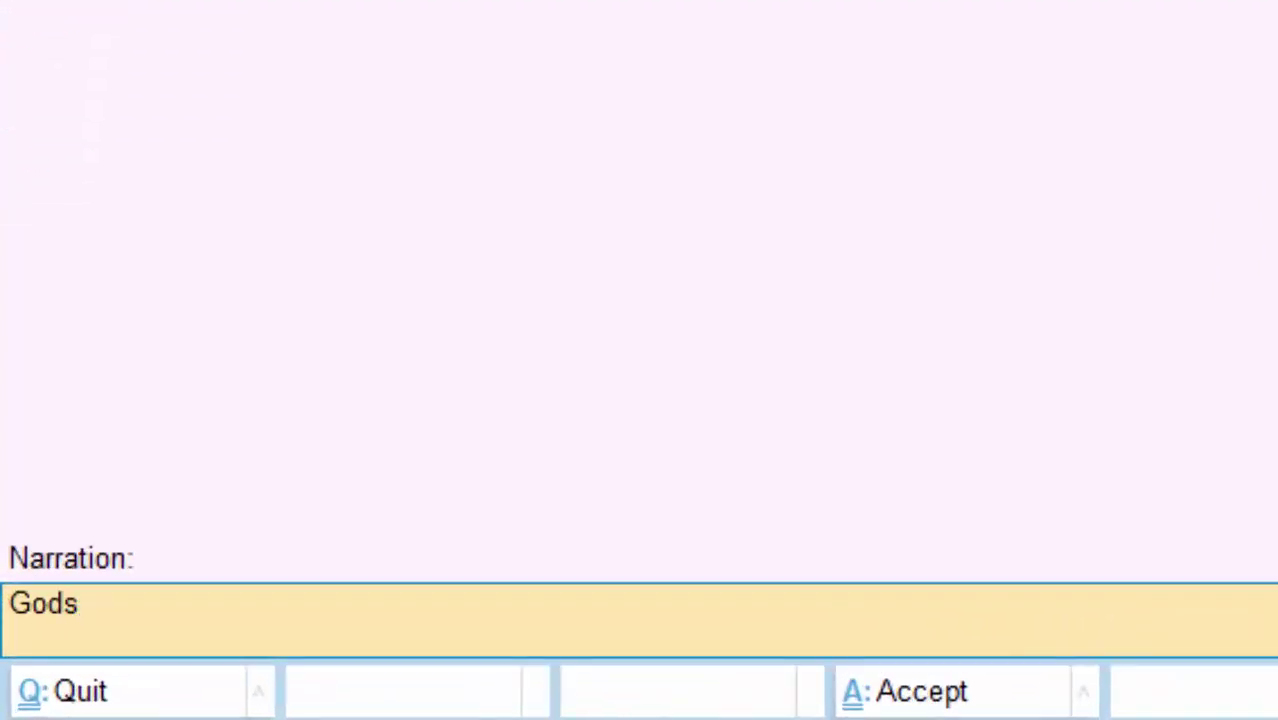
key(BackSpace)
key(BackSpace)
text(ods of)
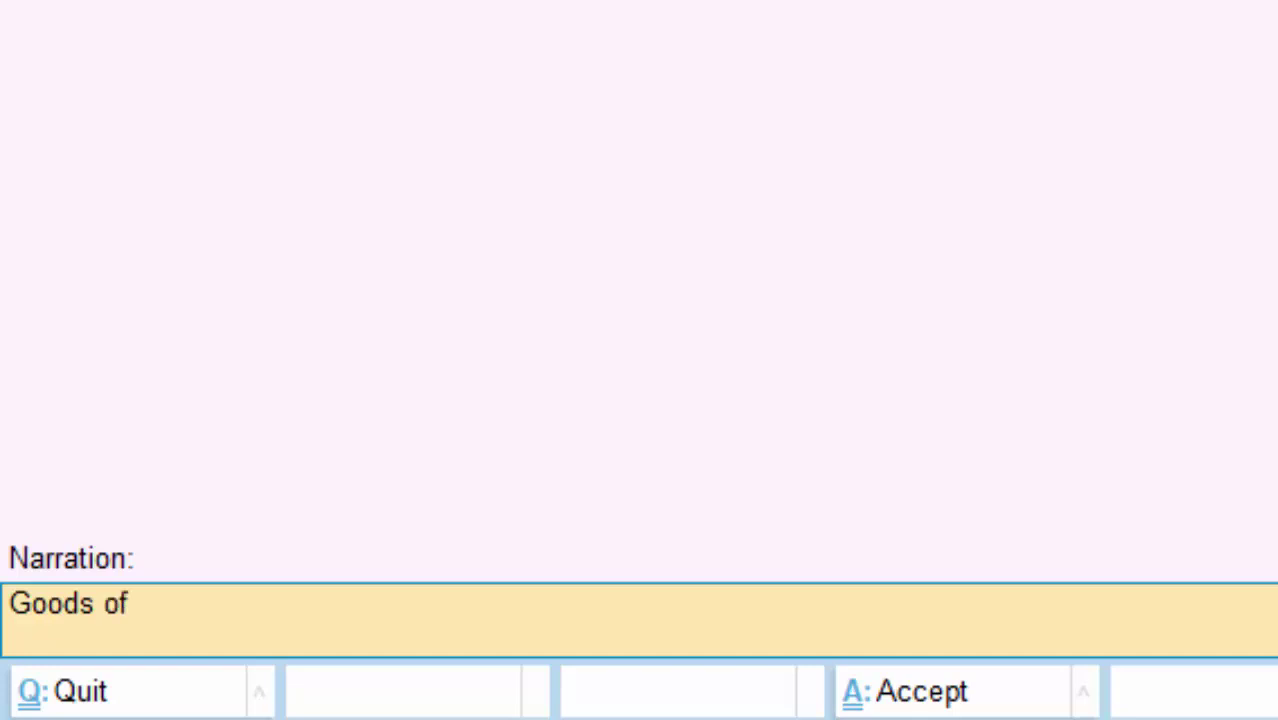
text( Worth)
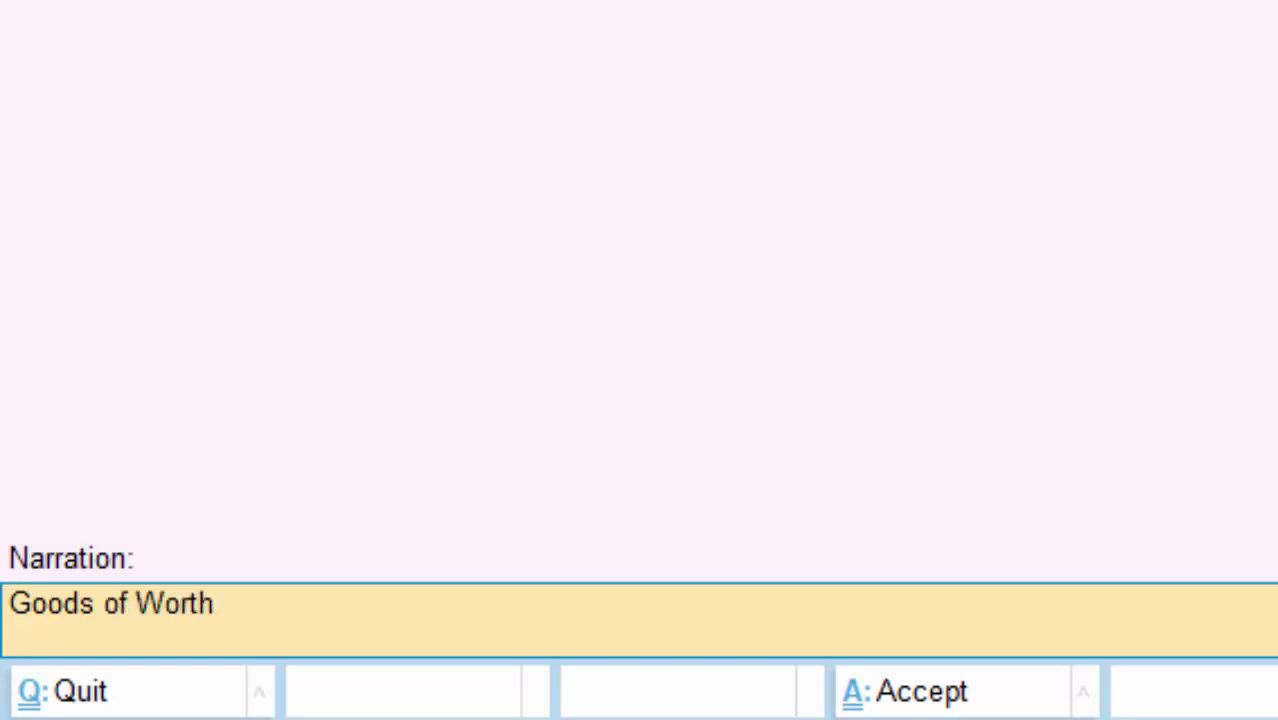
text( Rs 50000)
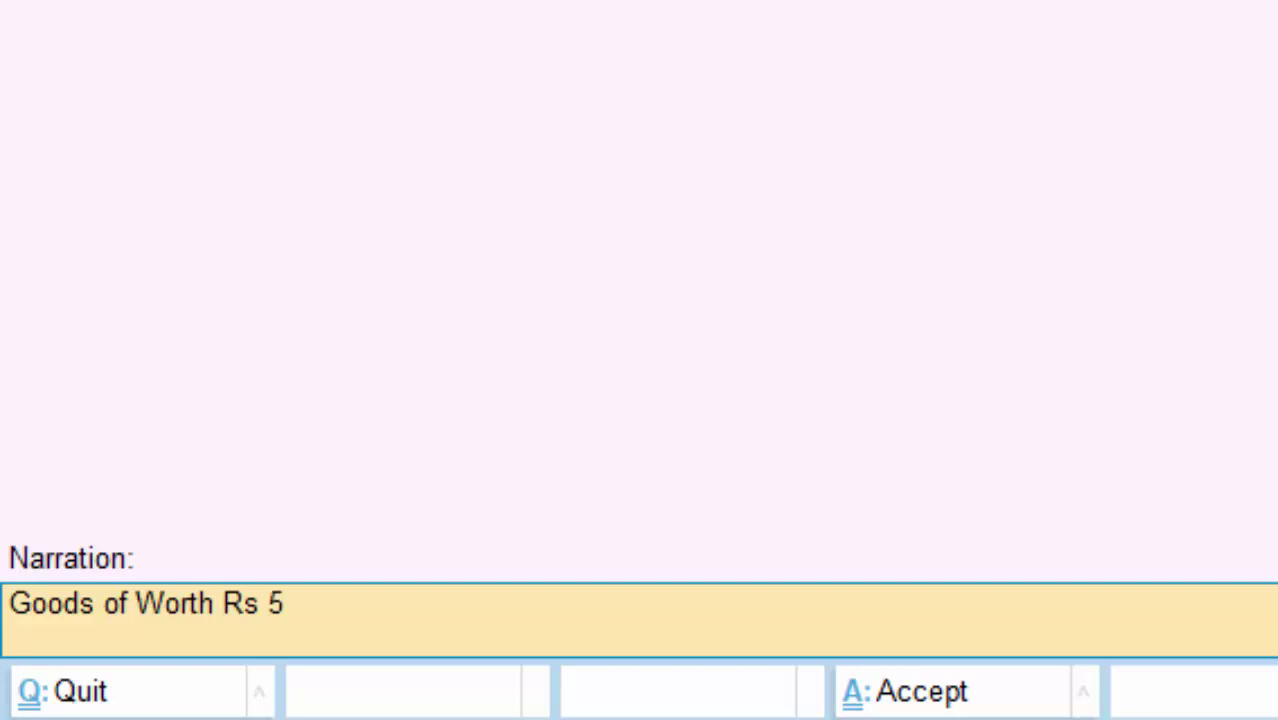
text(has Been Purchase)
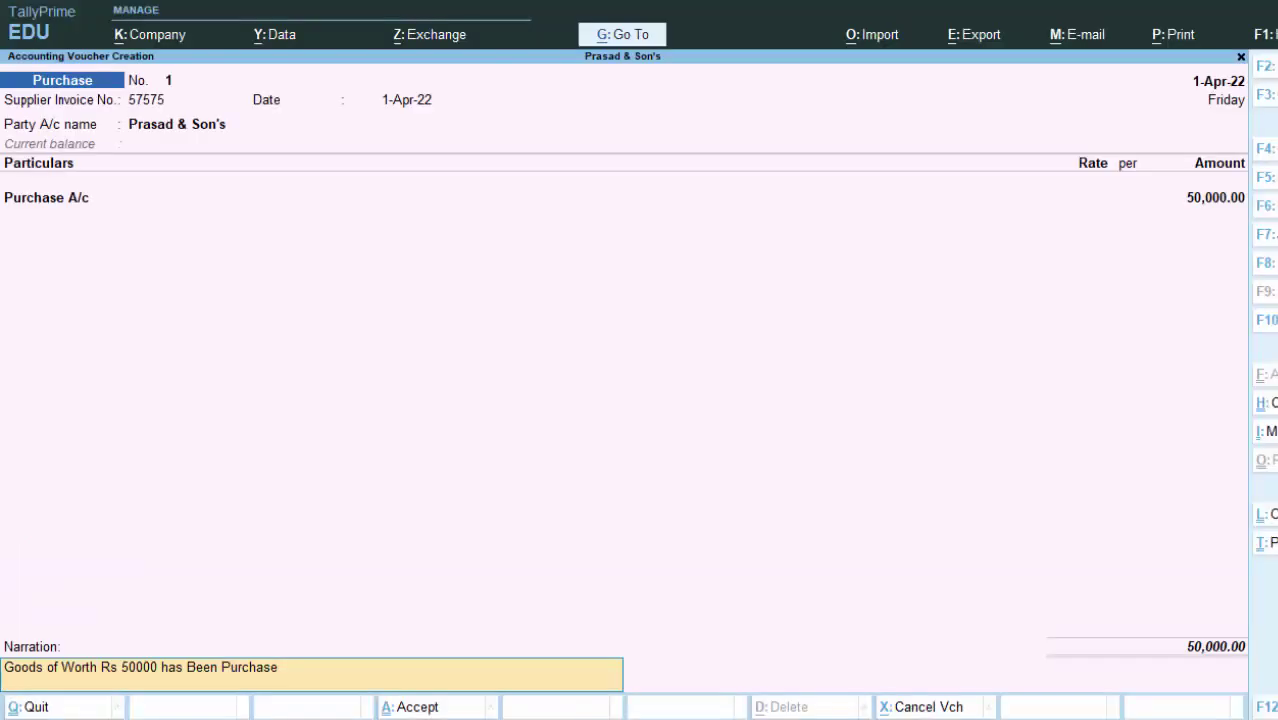
text(d.)
key(Return)
key(Return)
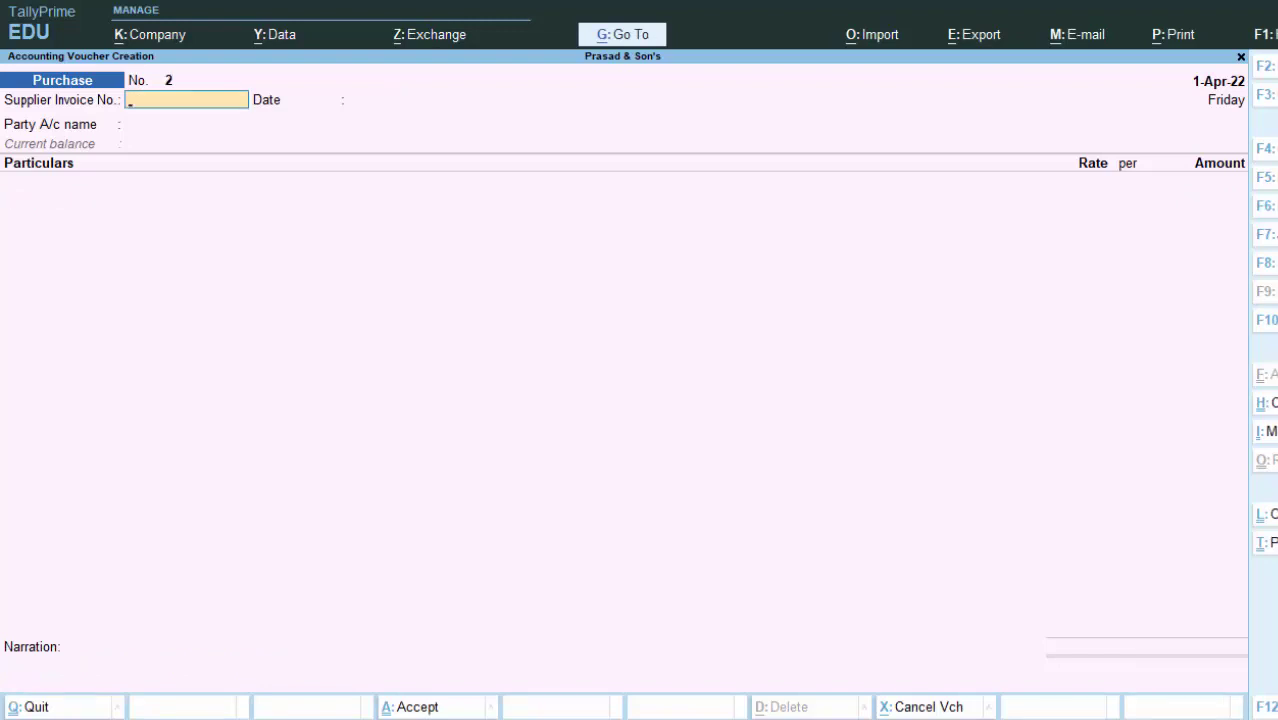
Step: Leave the blank purchase voucher and open a new sales voucher
key(Escape)
key(Return)
key(F8)
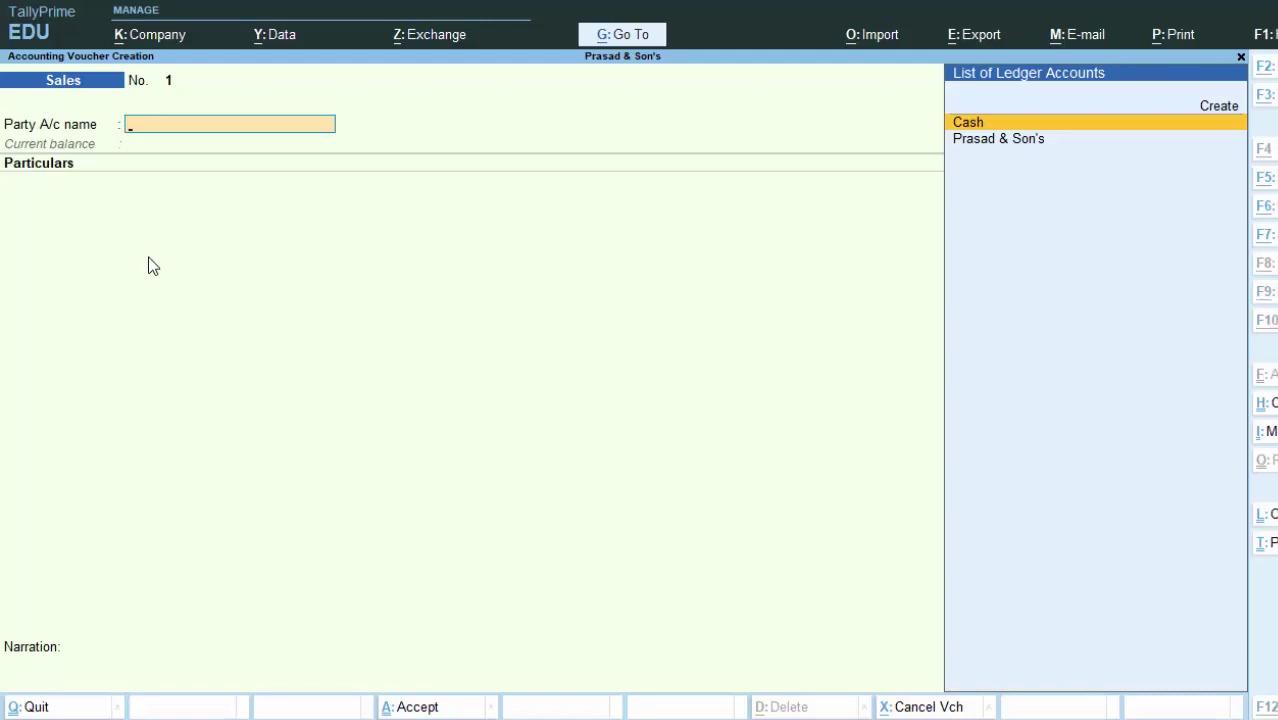
Step: Start a new party ledger with the customer's name under Sundry Debtors, keeping the default bill-by-bill settings
key(alt+c)
text(Ramesh)
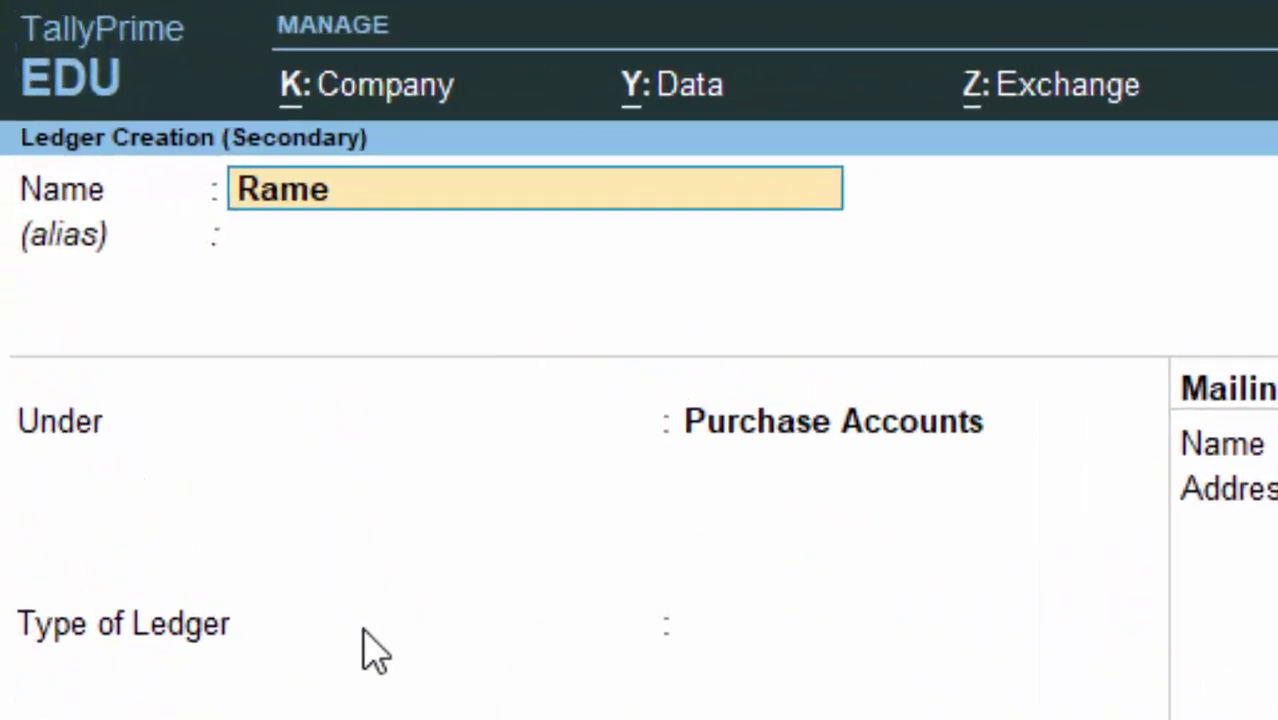
key(Return)
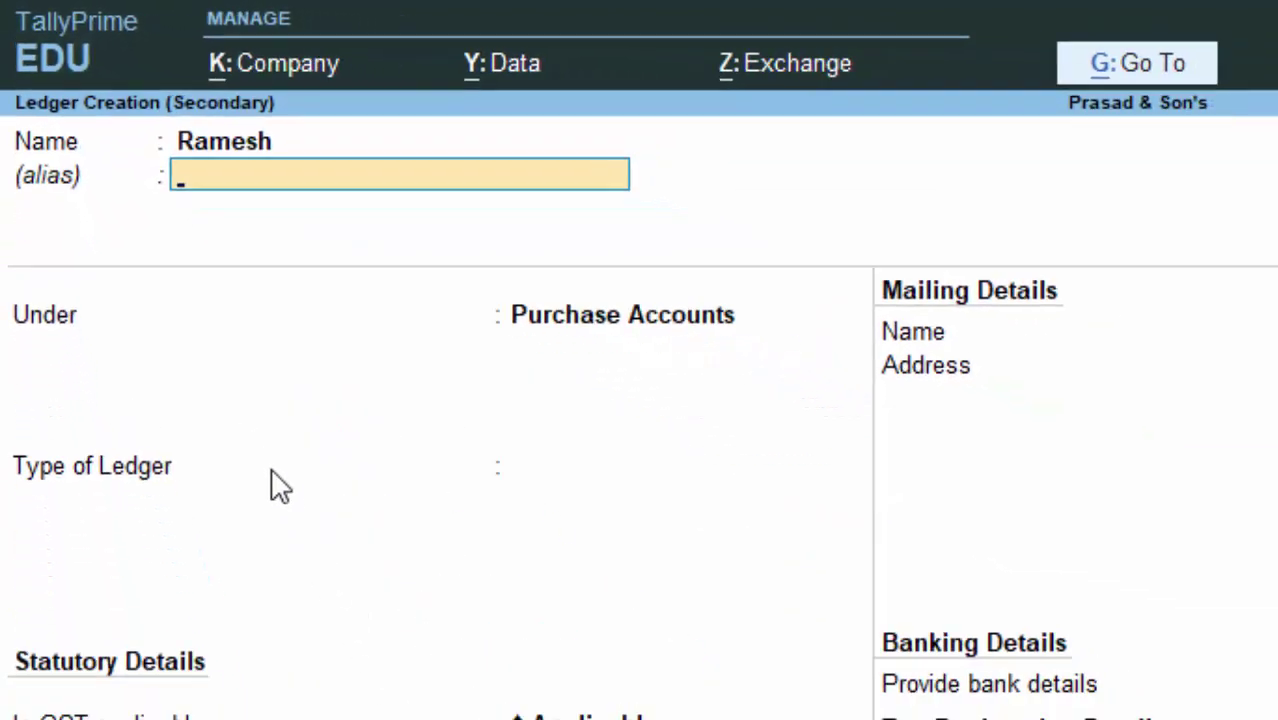
key(Return)
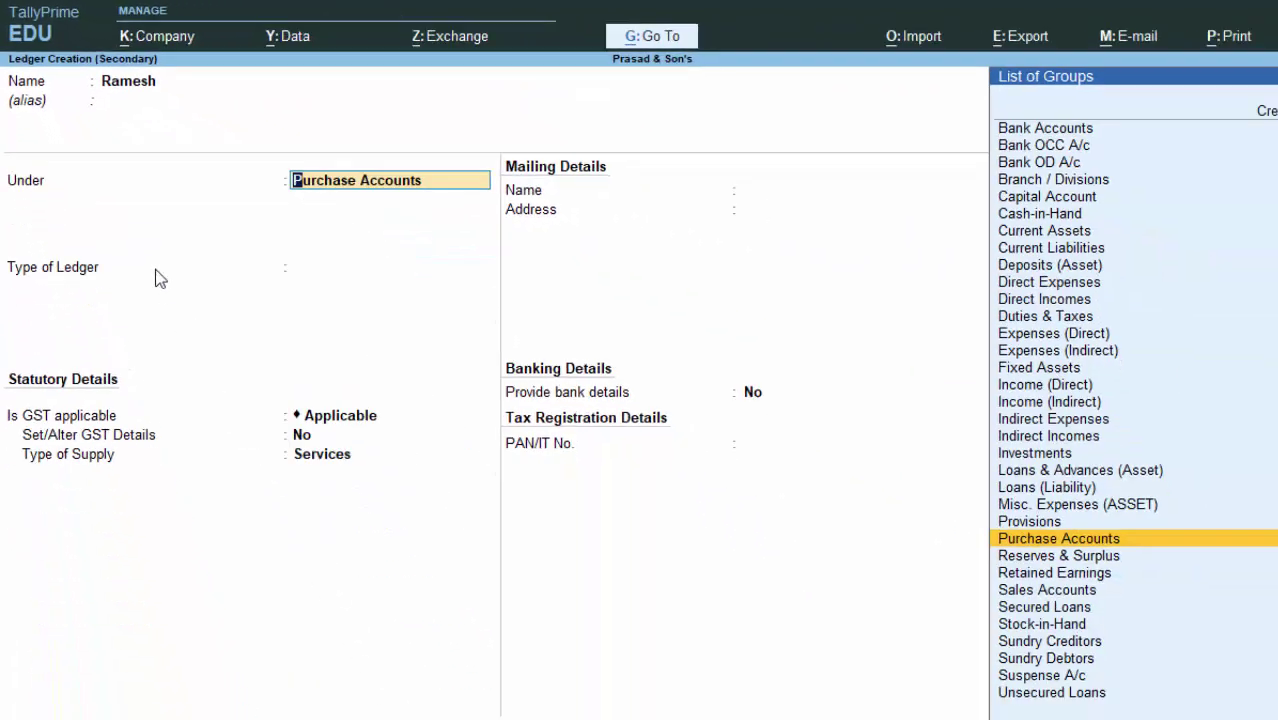
text(S)
key(Down)
key(Down)
key(Down)
key(Down)
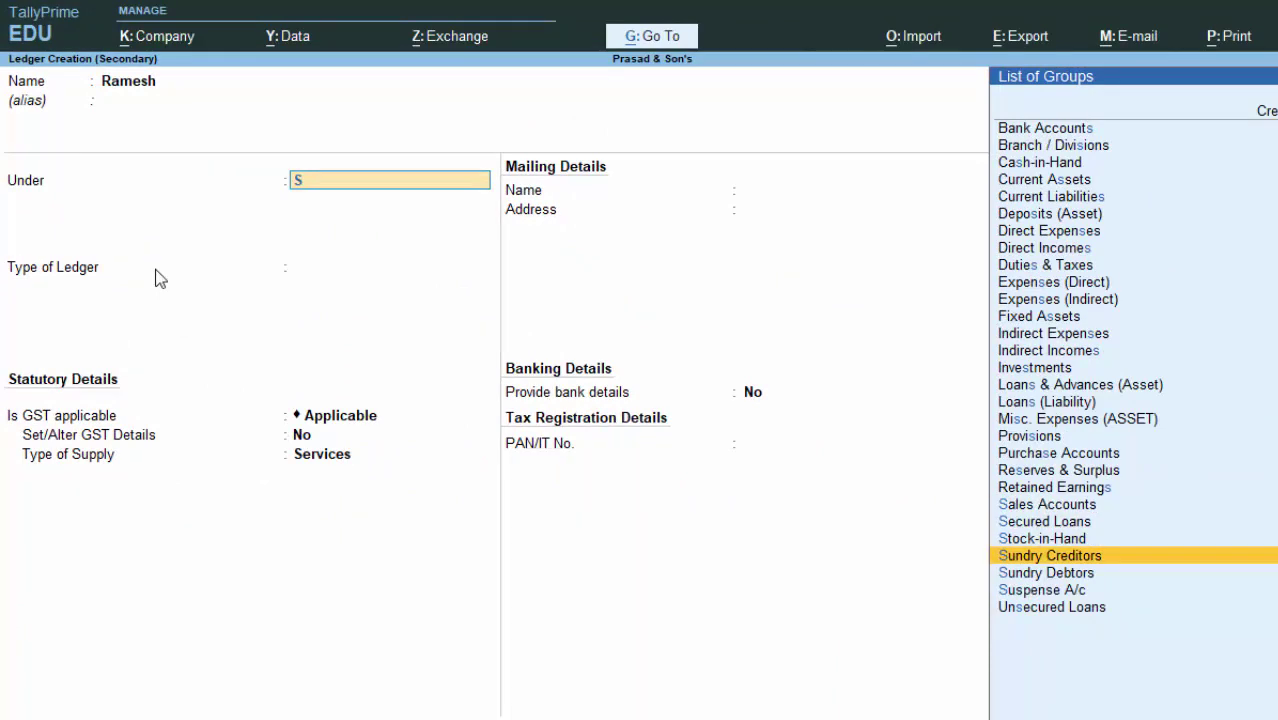
key(Return)
key(Return)
key(Return)
key(Return)
key(Return)
key(Return)
key(Return)
key(Return)
key(Return)
key(Return)
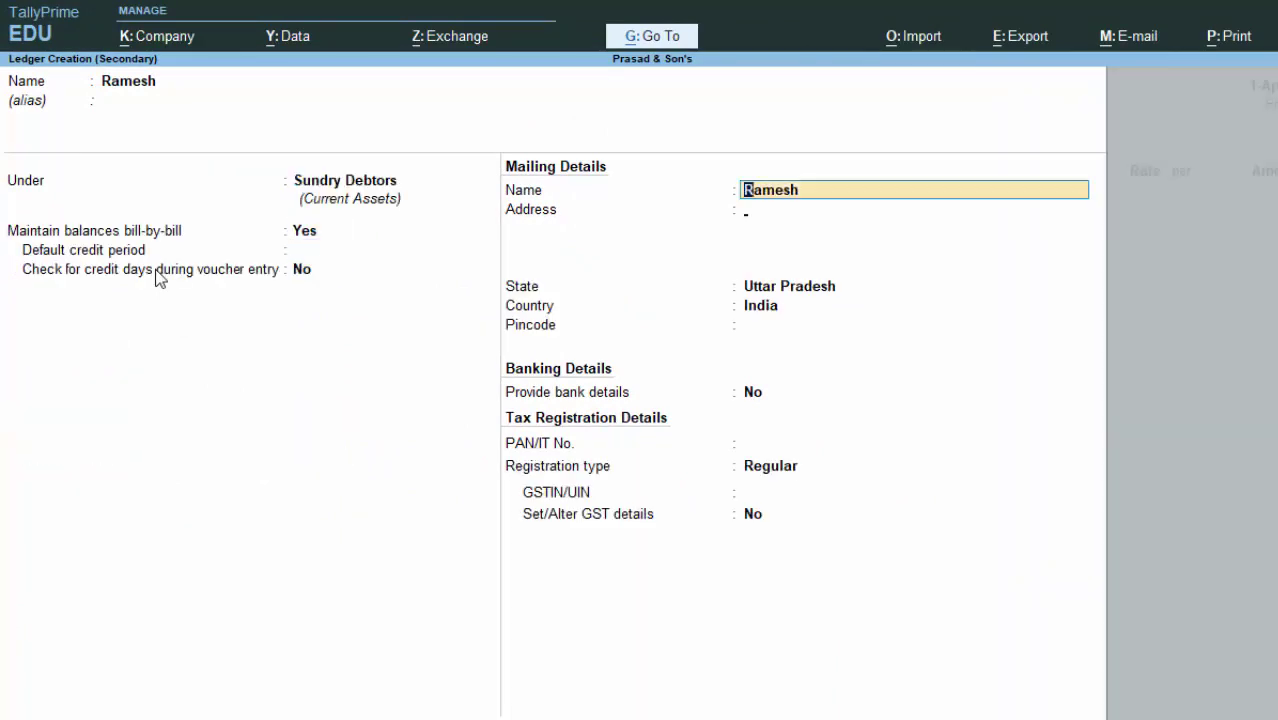
Step: Keep the default mailing, banking and tax registration details and save the customer's ledger
key(Return)
key(Return)
key(Return)
key(Return)
key(Return)
key(Return)
key(Return)
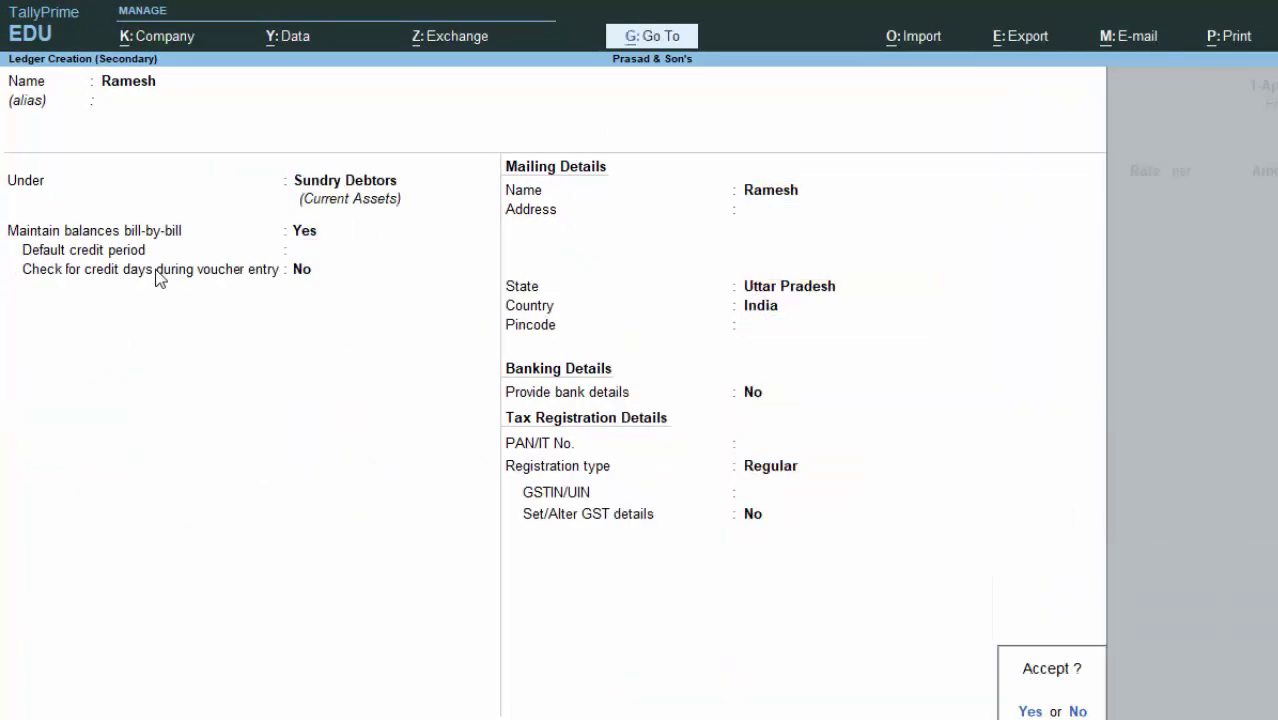
key(Return)
Step: Leave the sales voucher's dispatch details blank and accept the customer's default party details
key(Return)
key(Return)
key(Return)
key(Return)
key(Return)
key(Return)
key(Return)
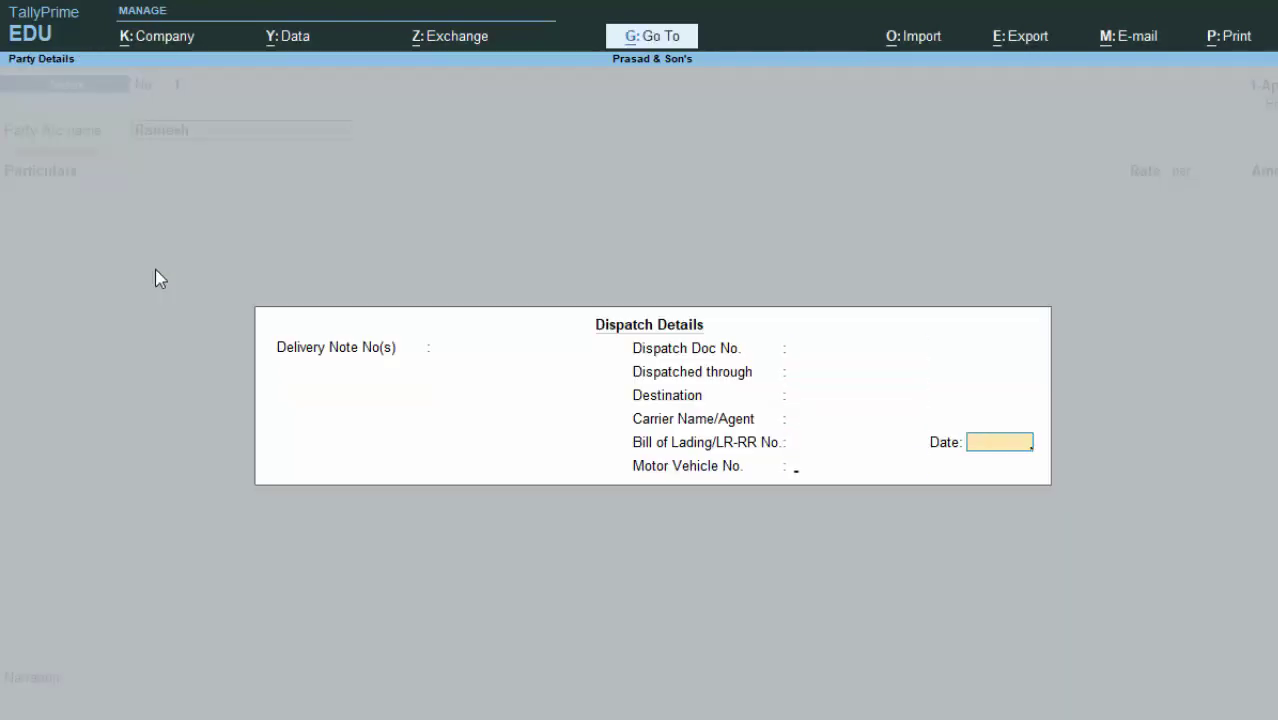
key(Return)
key(Return)
key(Return)
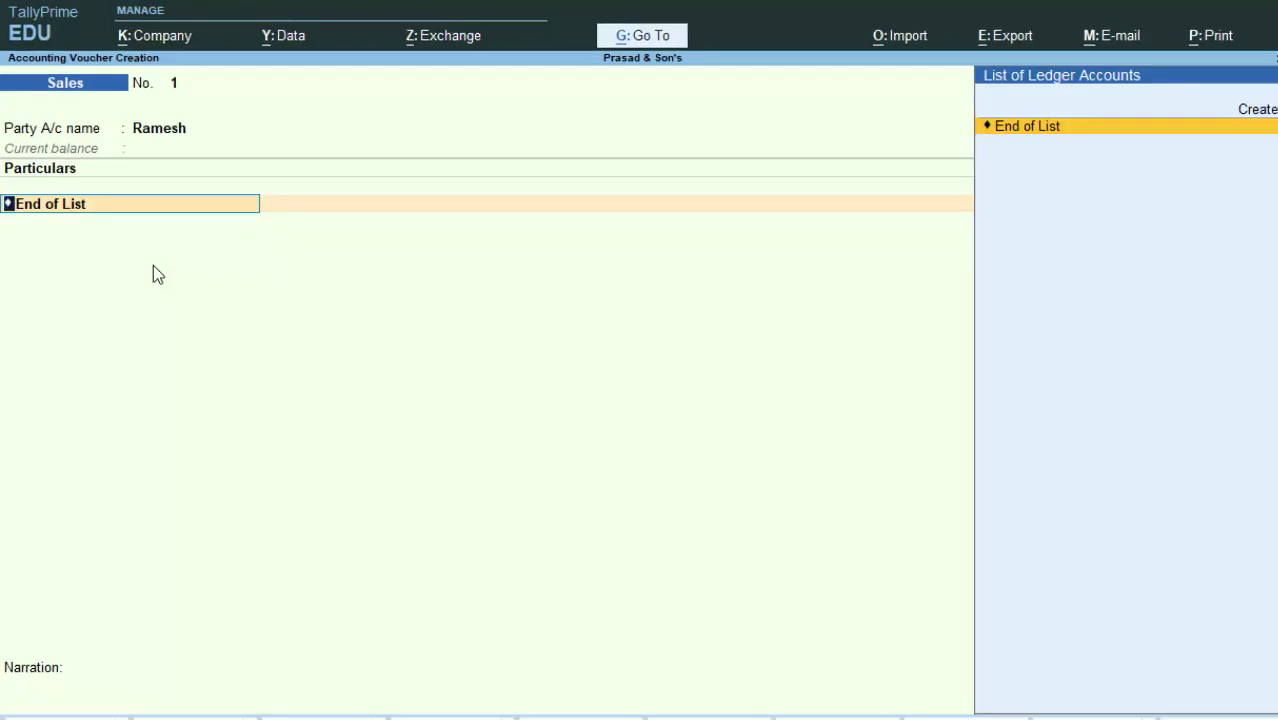
Step: Create the ledger Sales A/c under Sales Accounts, with GST applicable and Services as the type of supply
key(alt+c)
text(Sale)
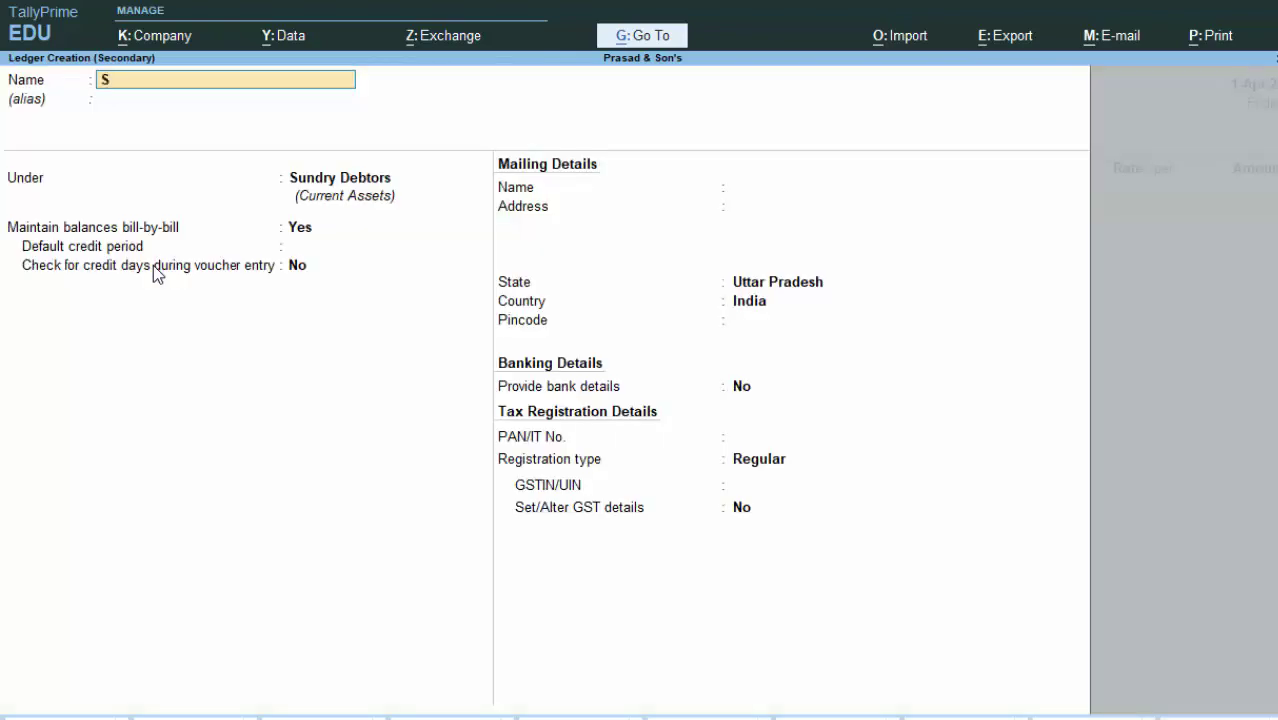
text(s )
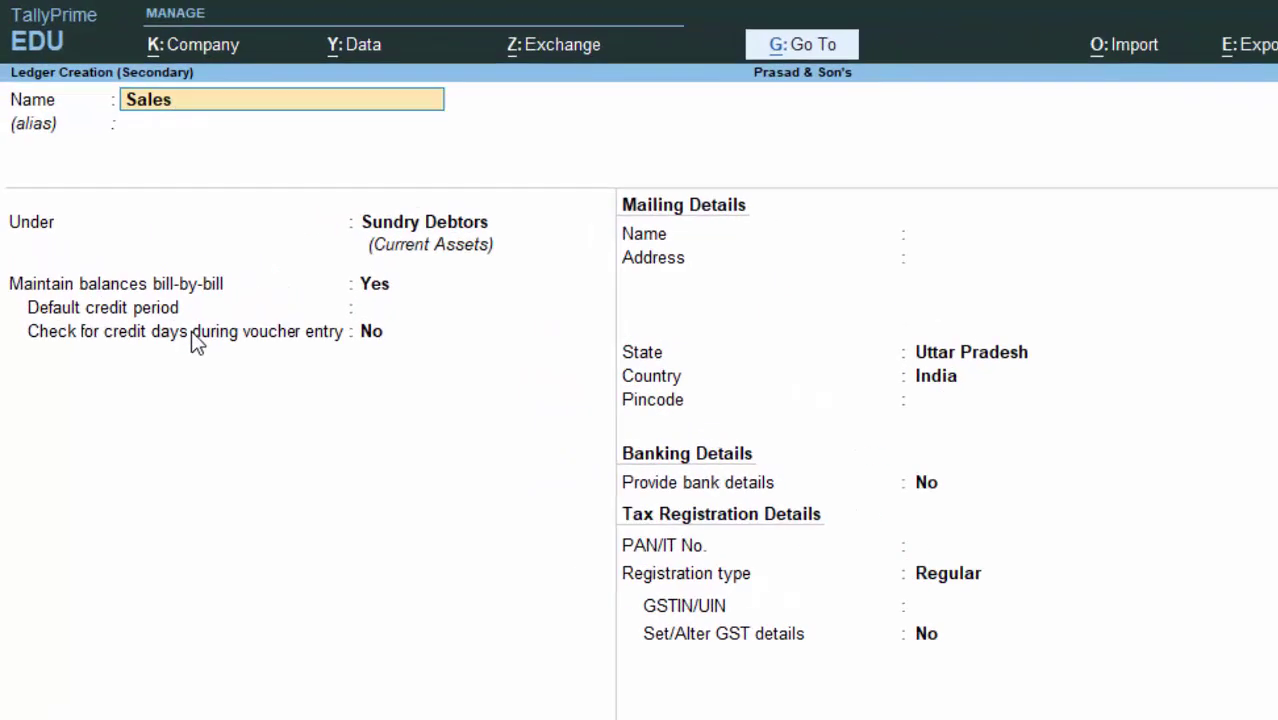
text(A/c)
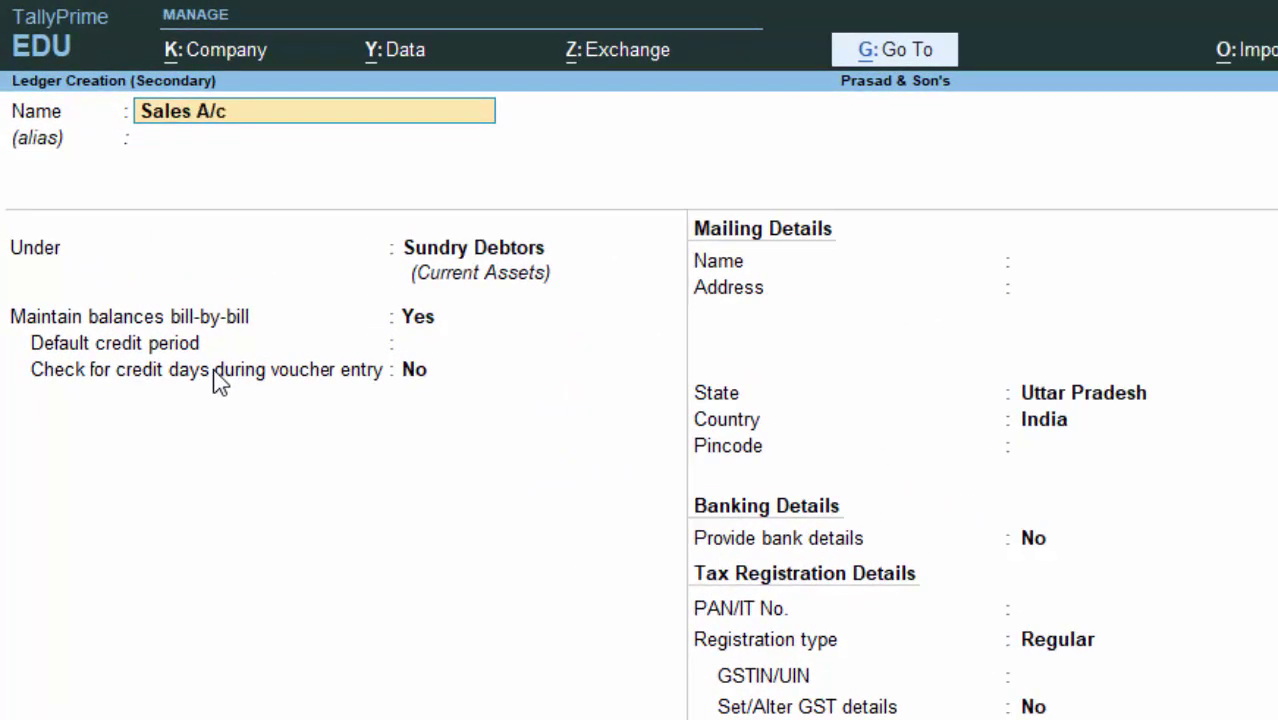
key(Return)
key(Return)
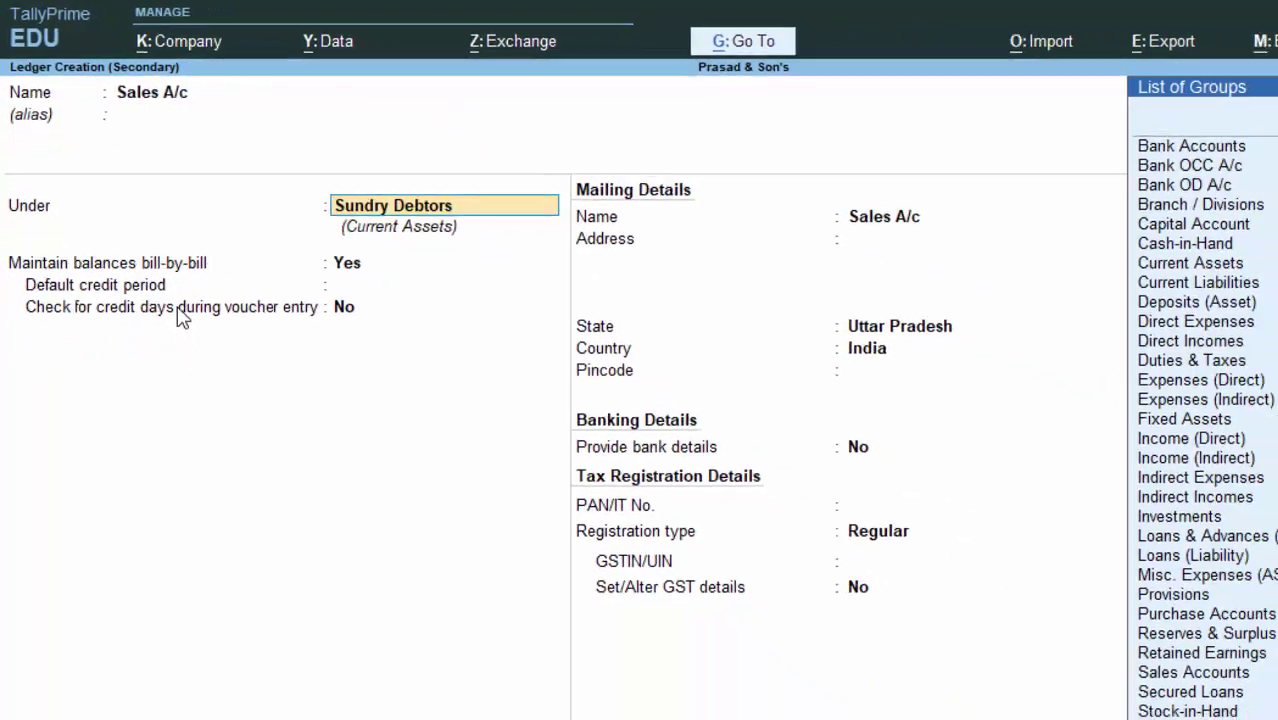
text(S)
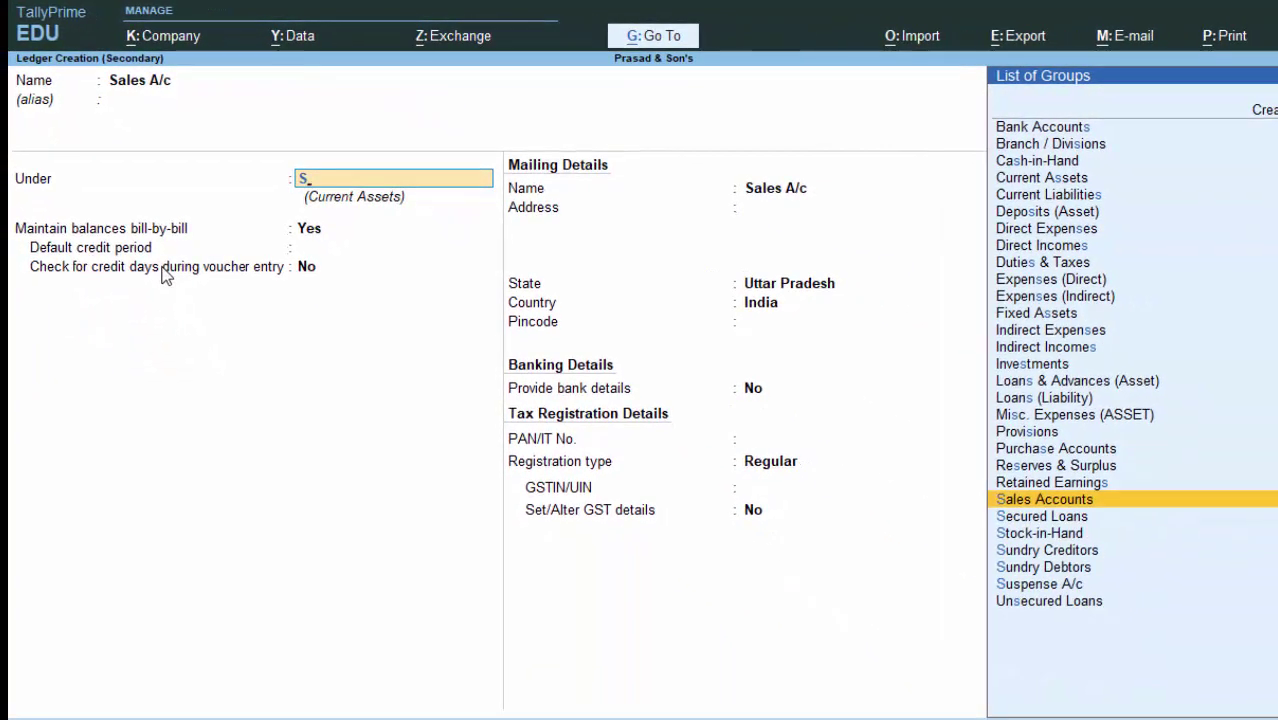
key(Return)
key(Return)
key(Return)
key(Return)
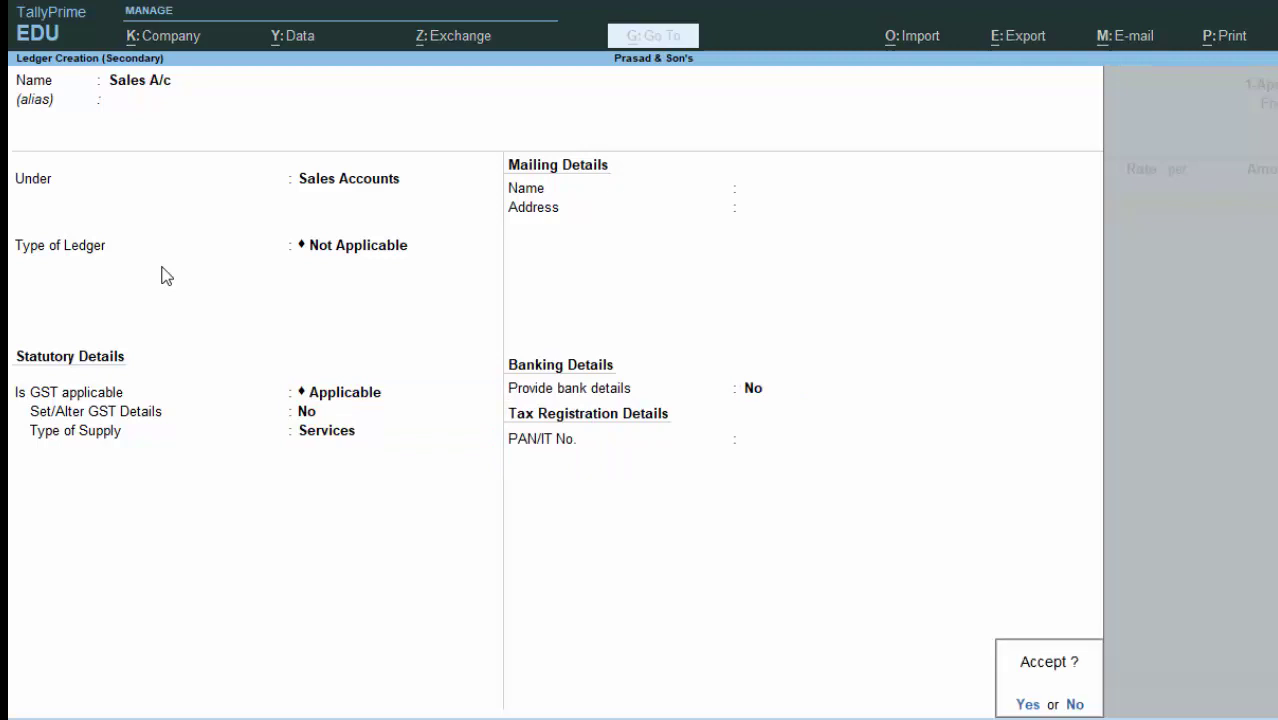
key(Return)
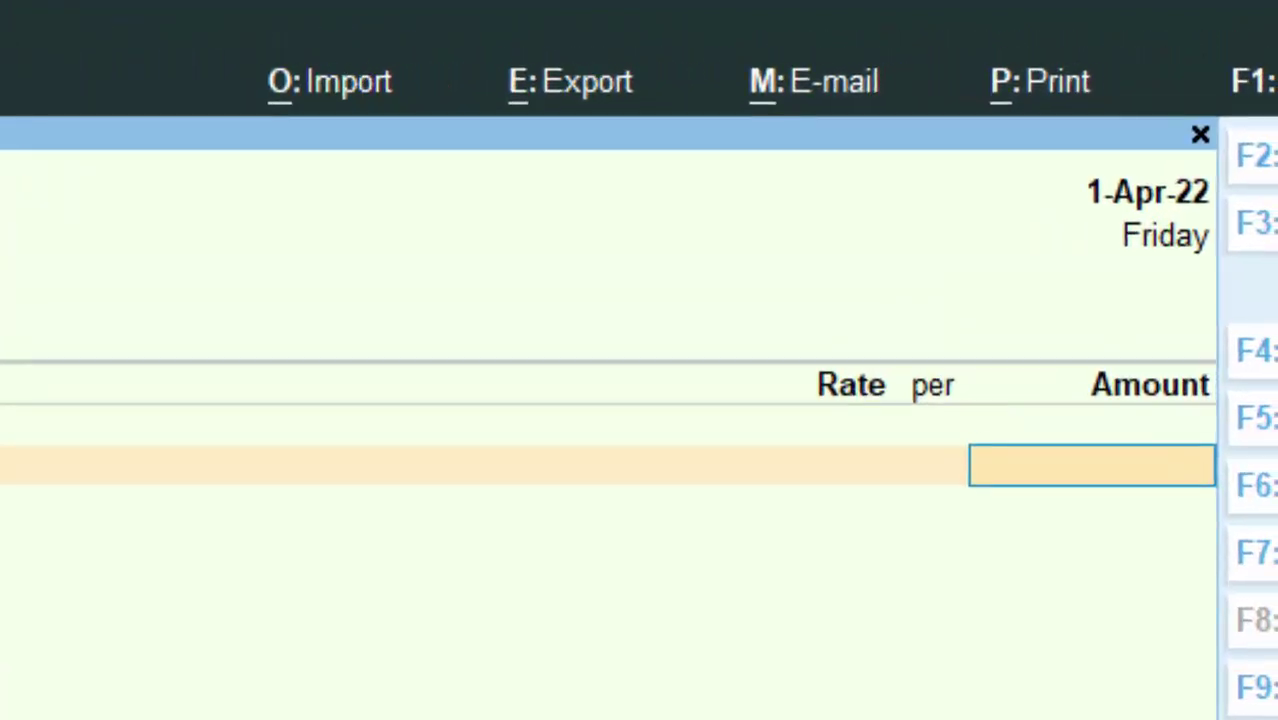
Step: Set the Sales A/c amount to 50,000, leave the narration blank, and save and exit the sales voucher
text(5)
text(0,00)
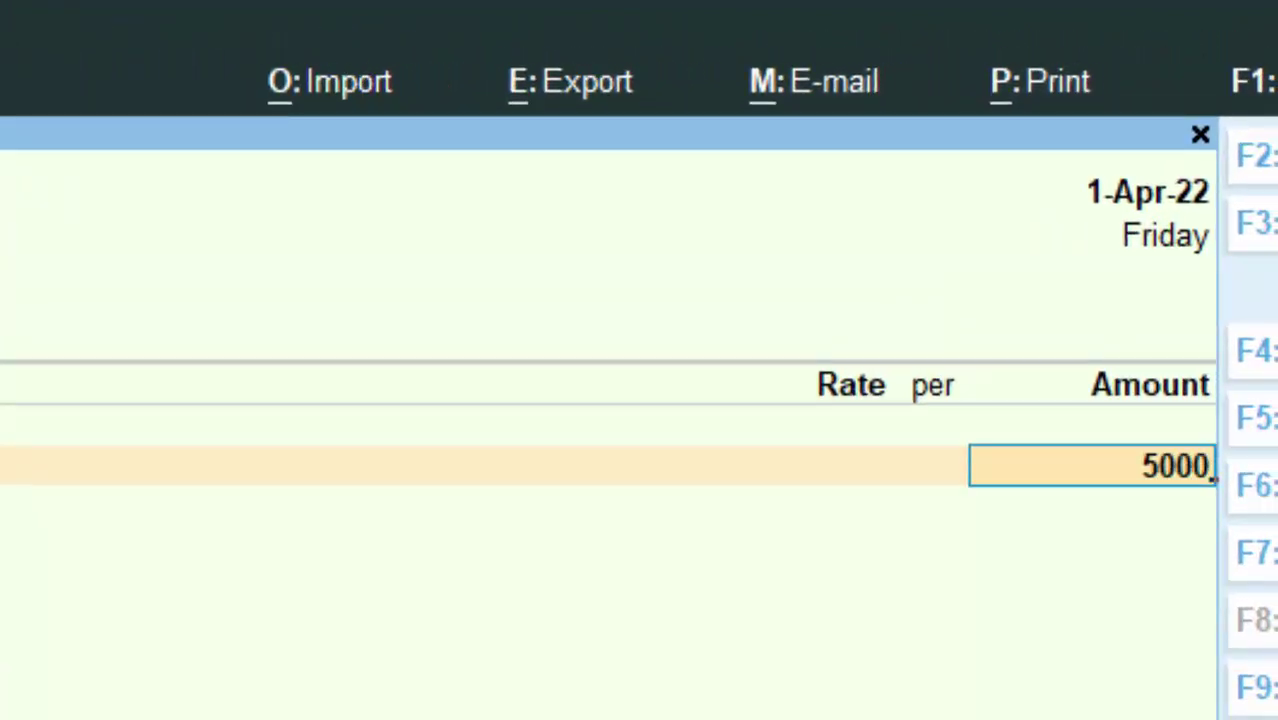
text(0)
key(Return)
key(Return)
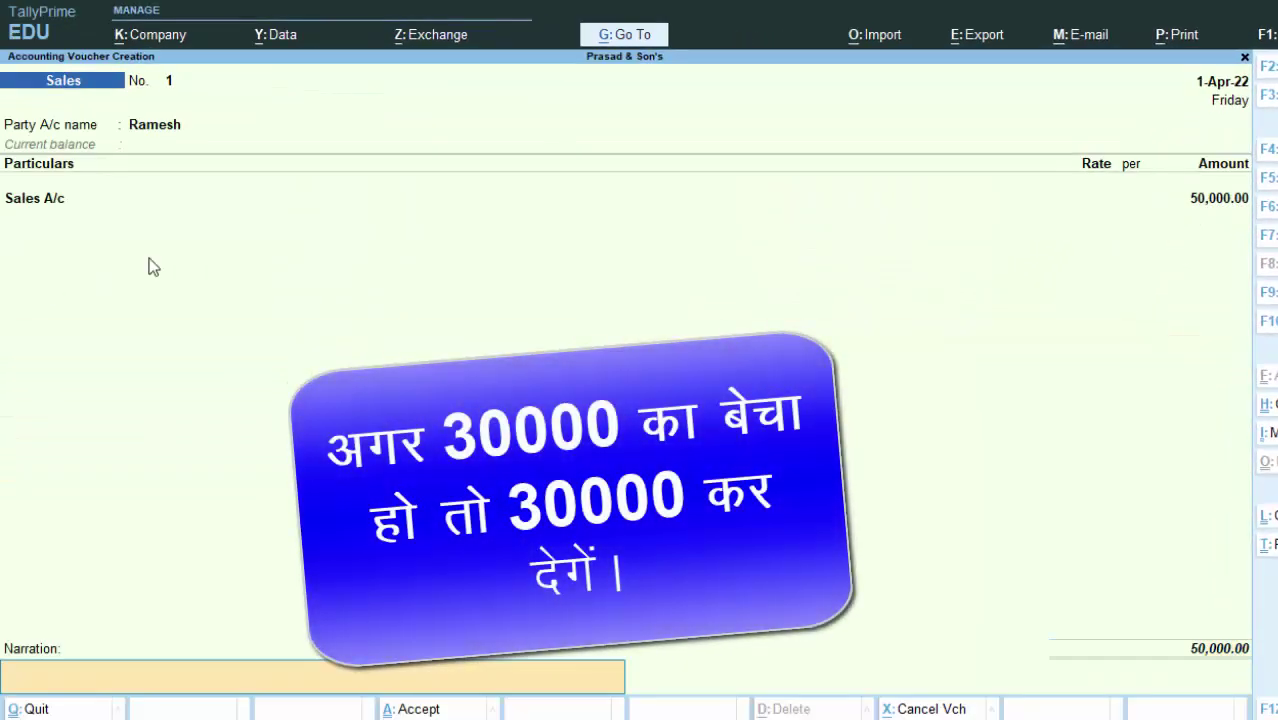
key(Return)
key(Return)
key(Escape)
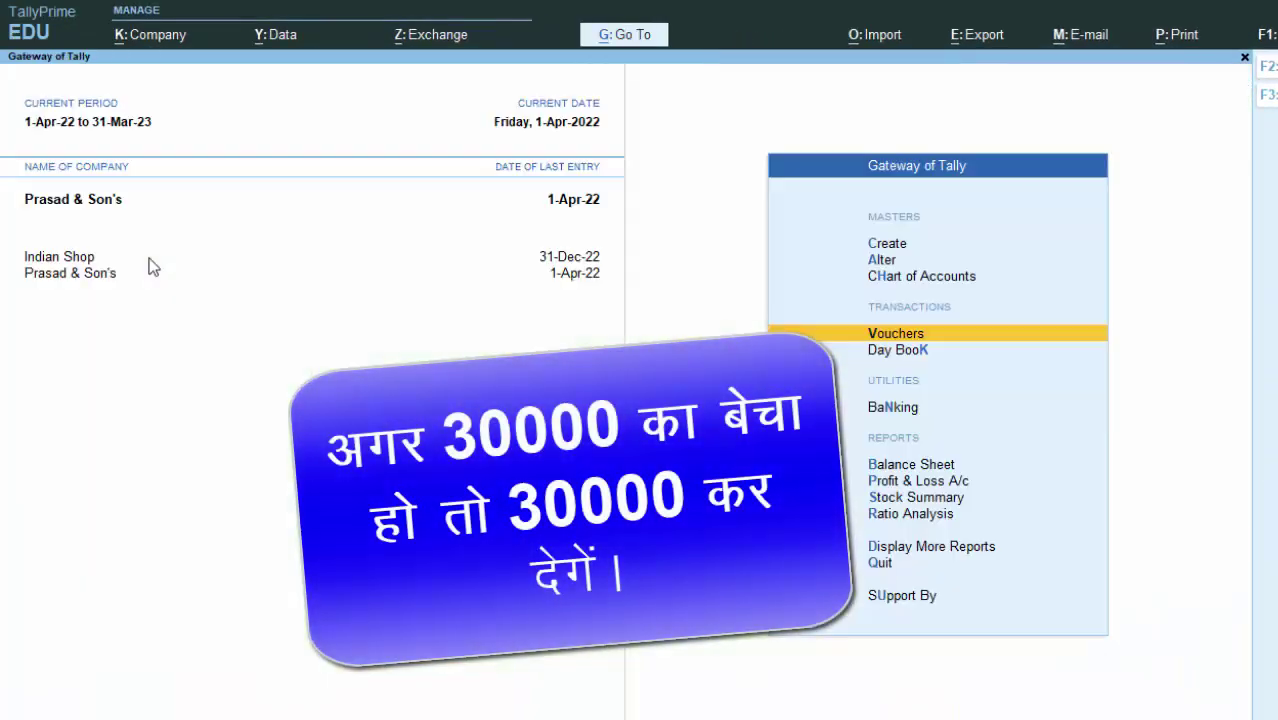
Step: Open the customer's sales voucher from the Day Book and preview its printed invoice
key(Down)
key(Return)
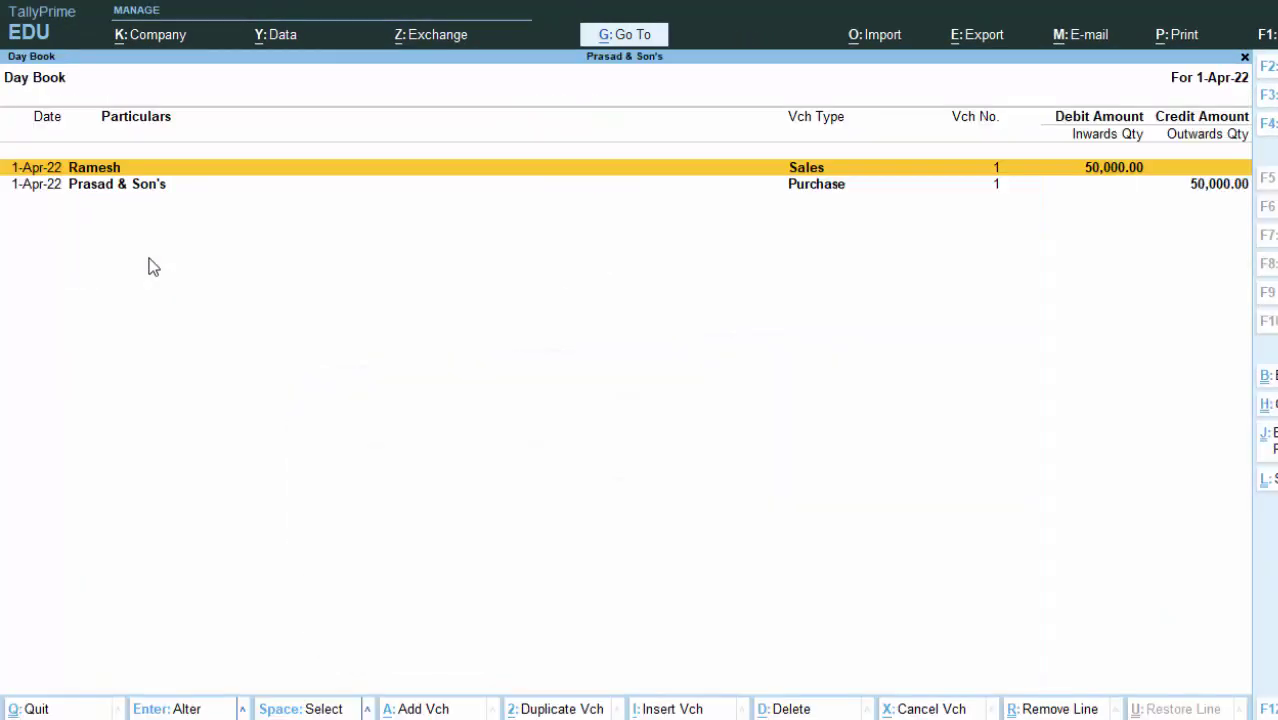
key(Return)
key(alt+p)
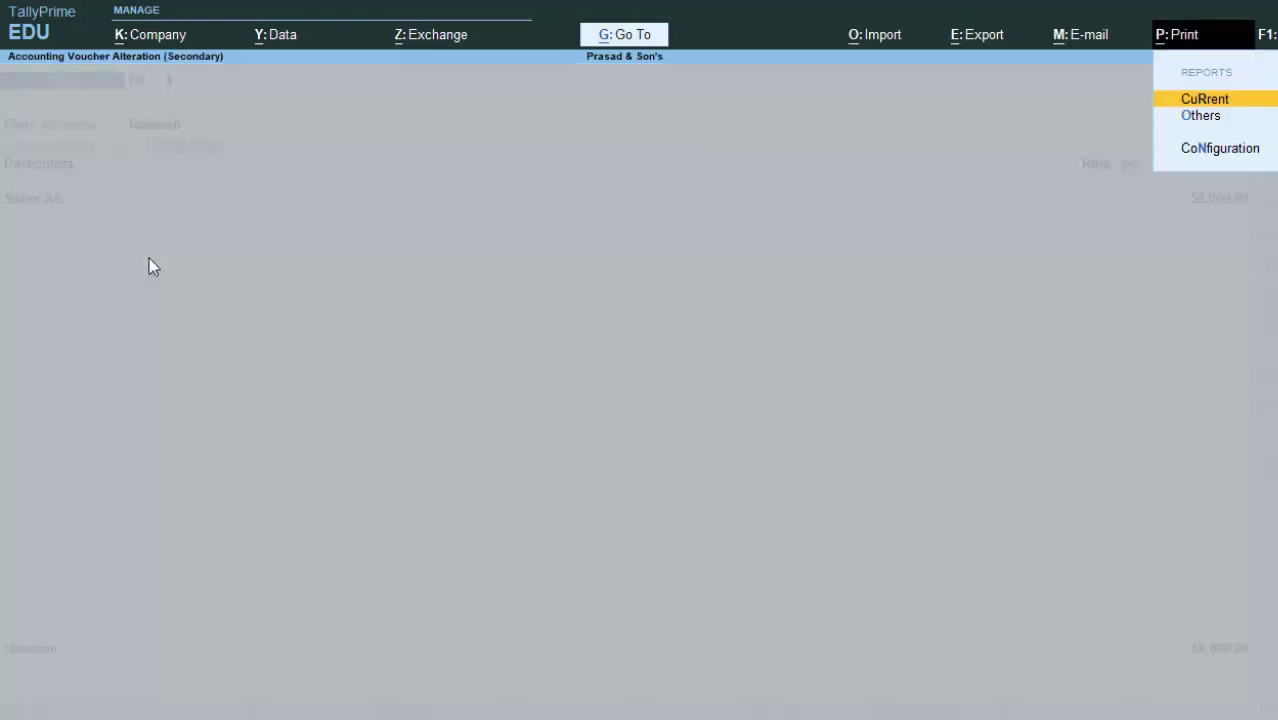
key(Return)
key(i)
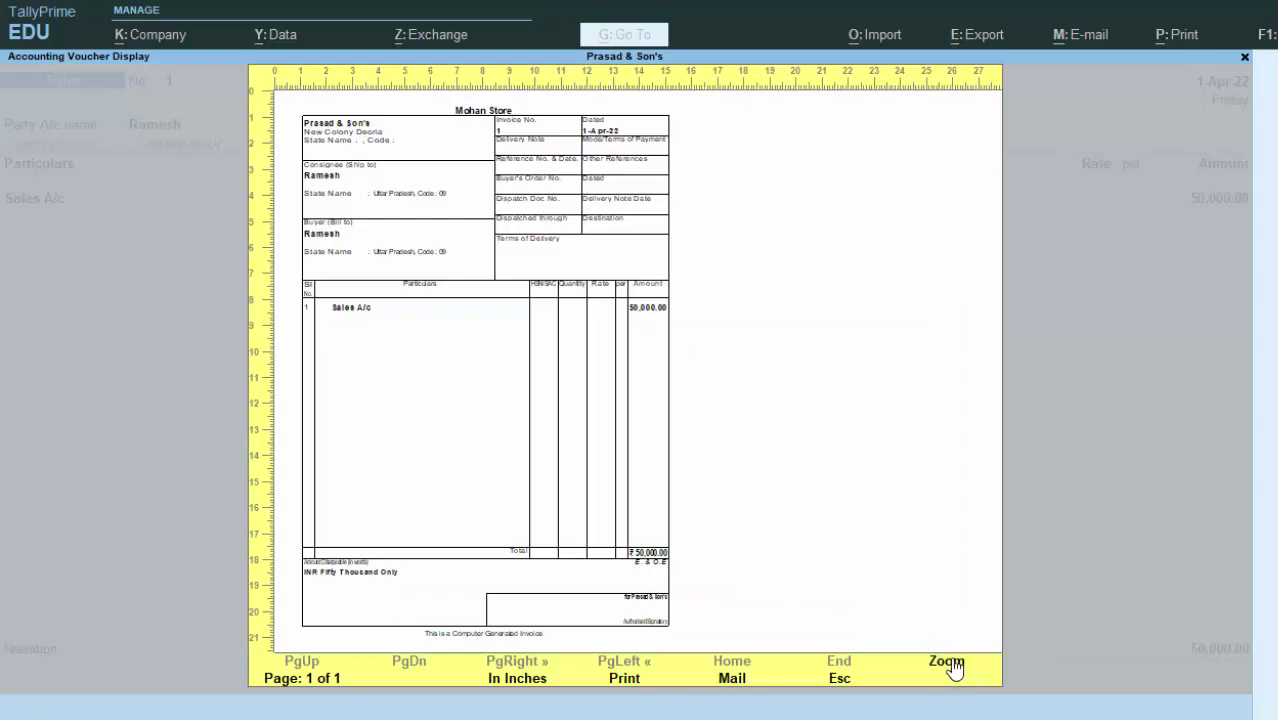
Step: Examine the enlarged invoice preview, including the party details, the Sales A/c line and its amount
click(951, 664)
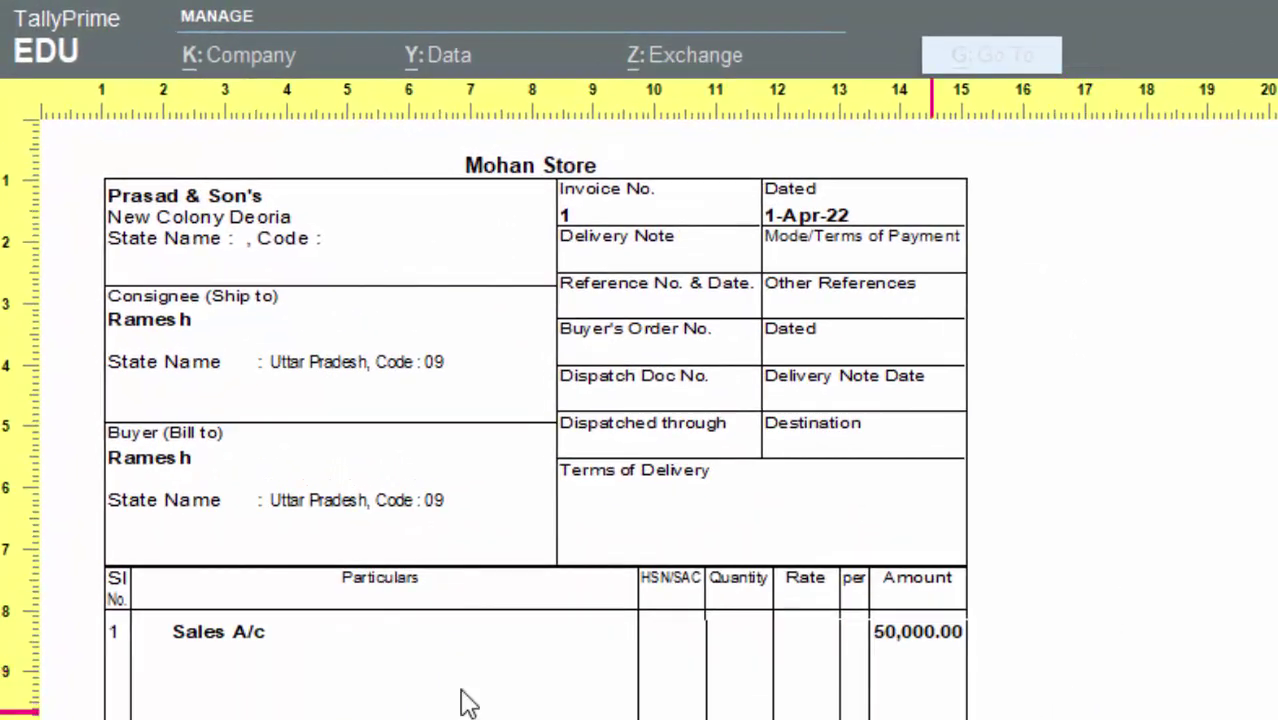
scroll(535, 420, down, 3)
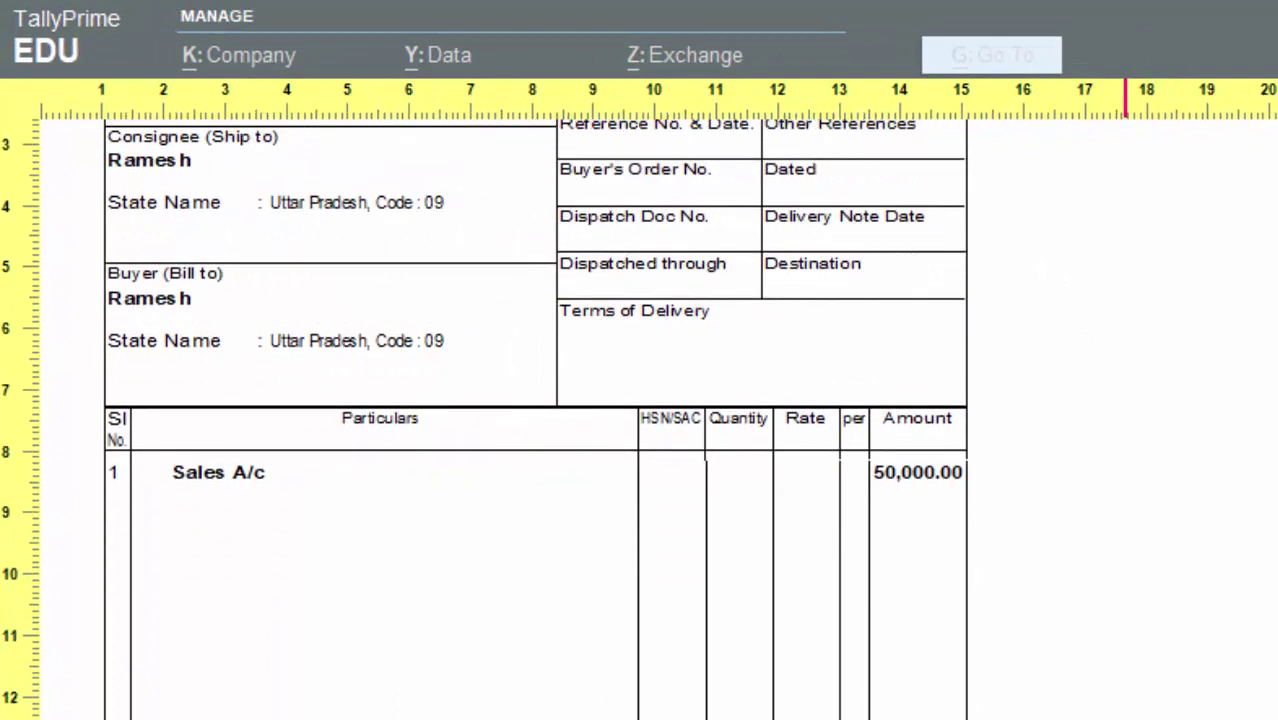
scroll(535, 420, up, 3)
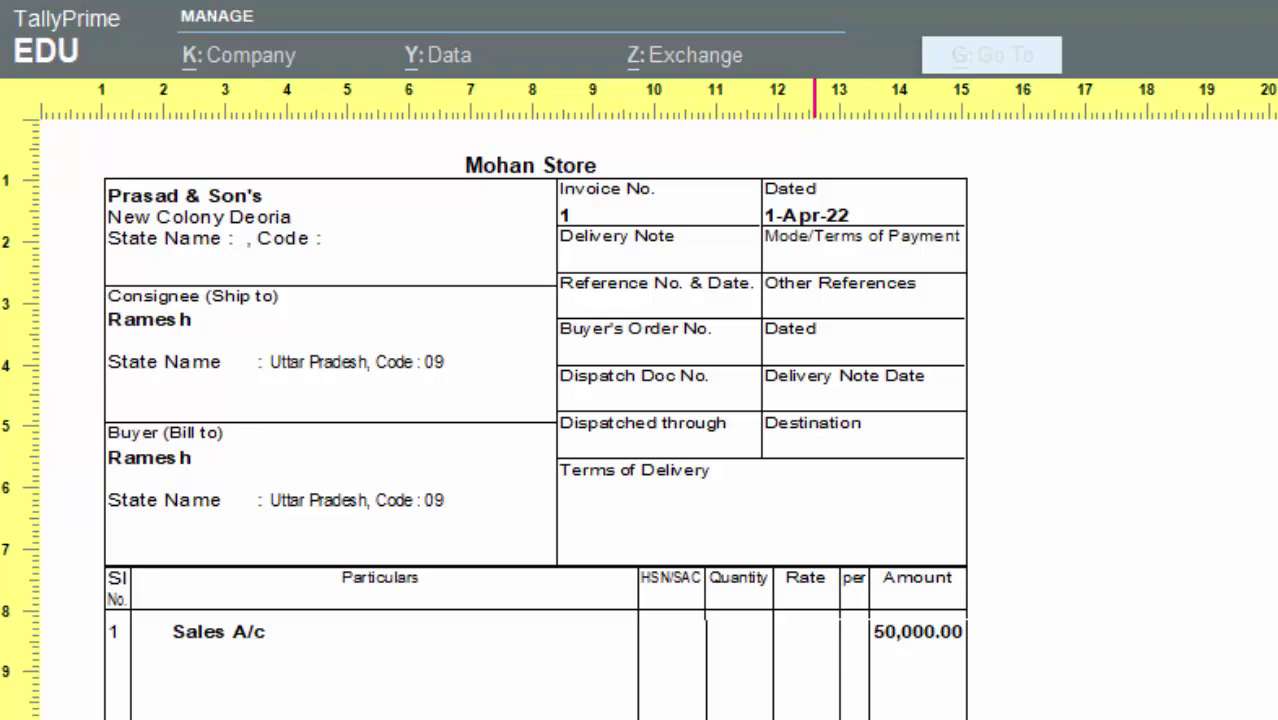
key(alt+z)
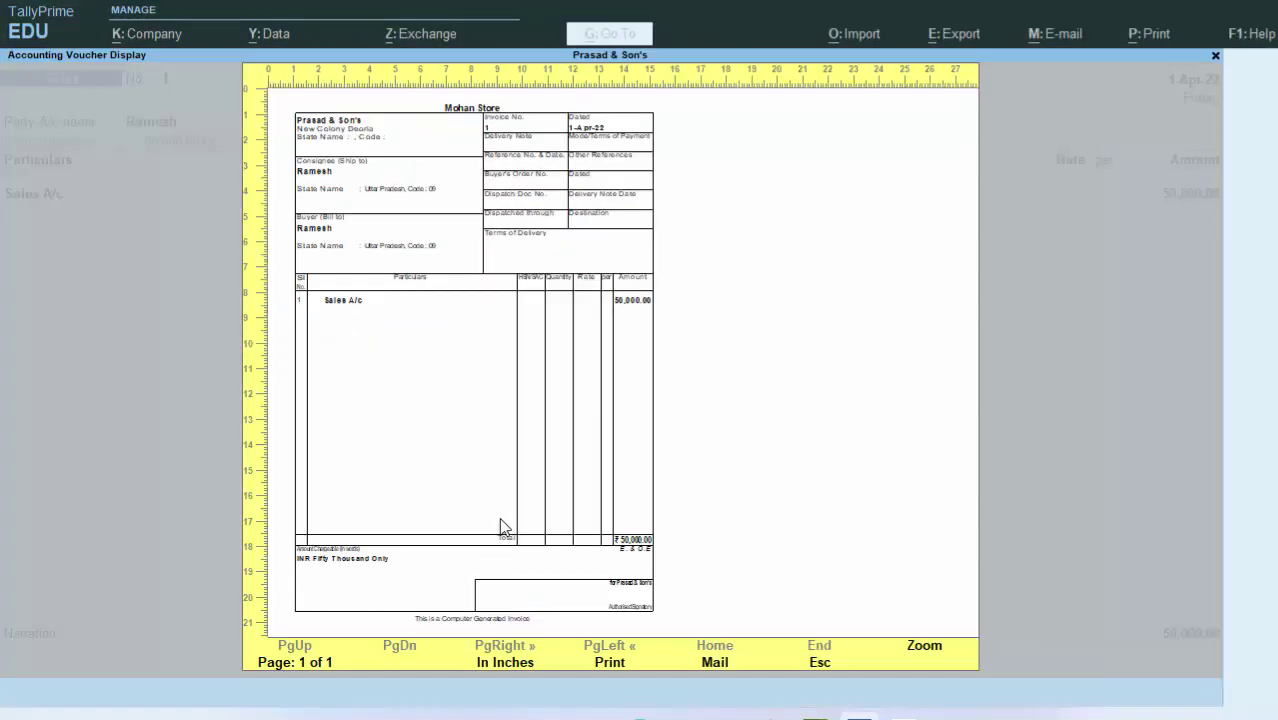
Step: Close the invoice preview without printing and leave the voucher and Day Book to return to Gateway of Tally
key(Escape)
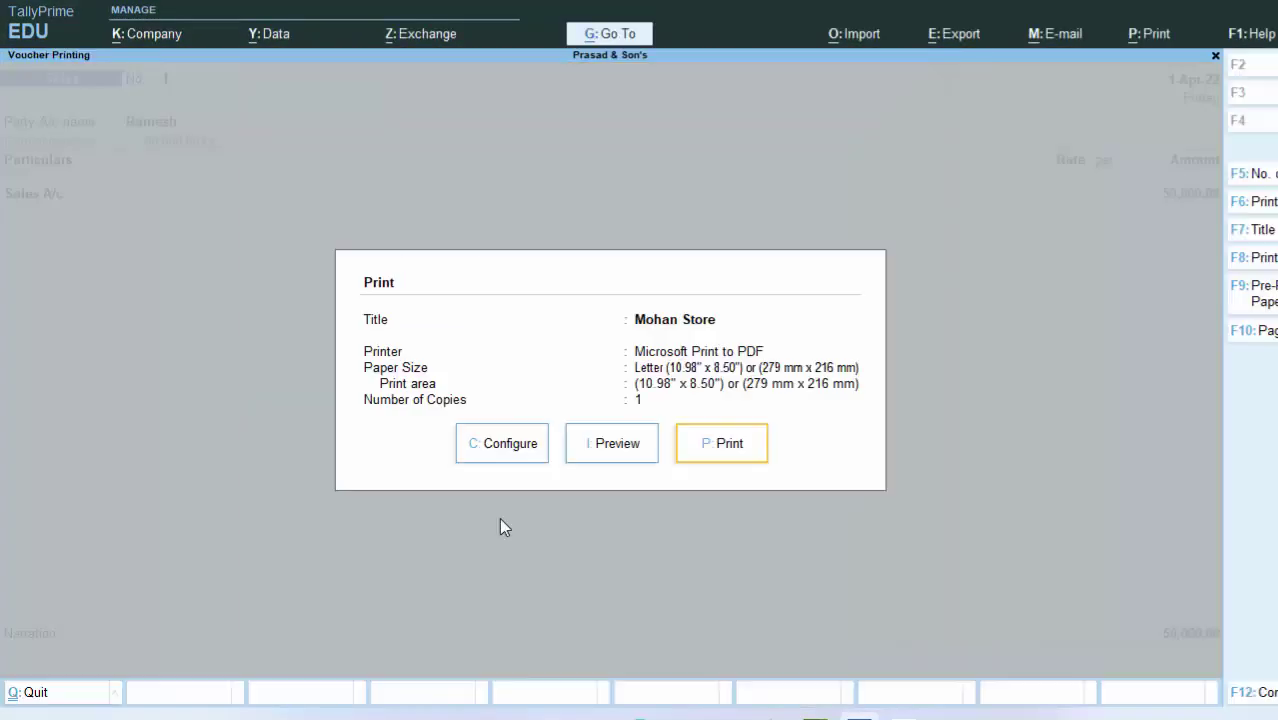
key(Escape)
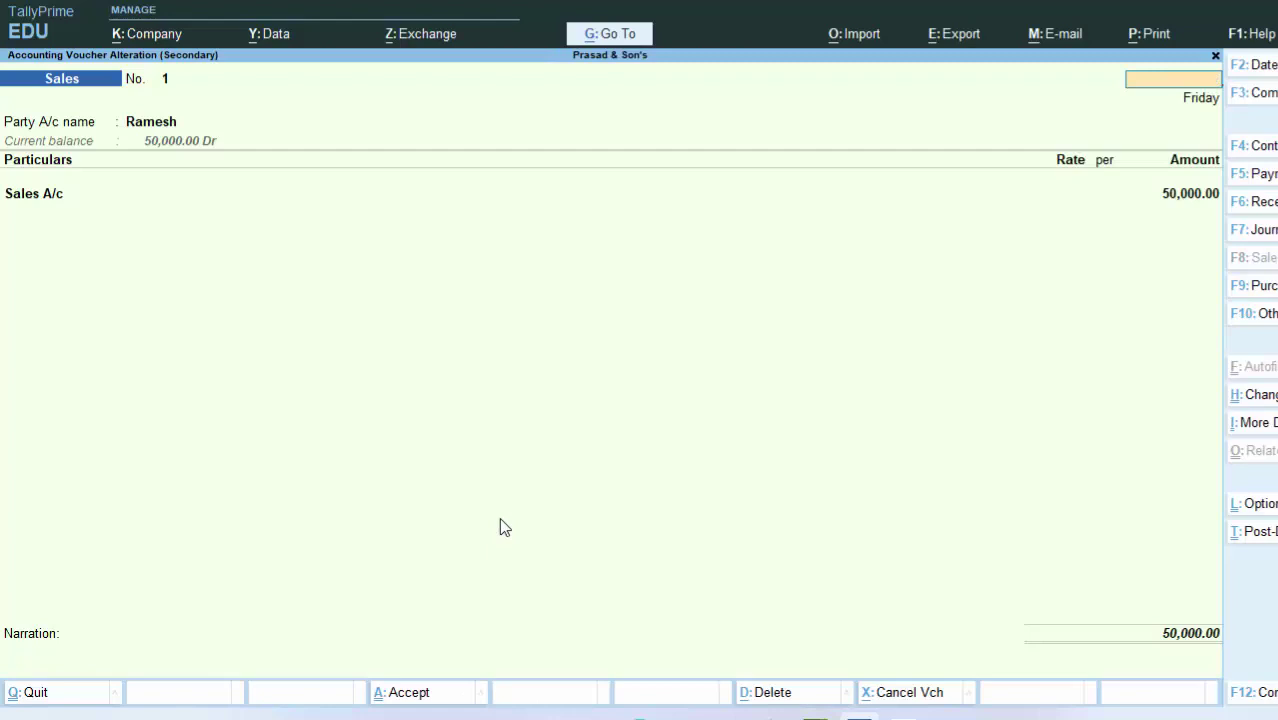
key(Escape)
key(y)
key(Escape)
key(Escape)
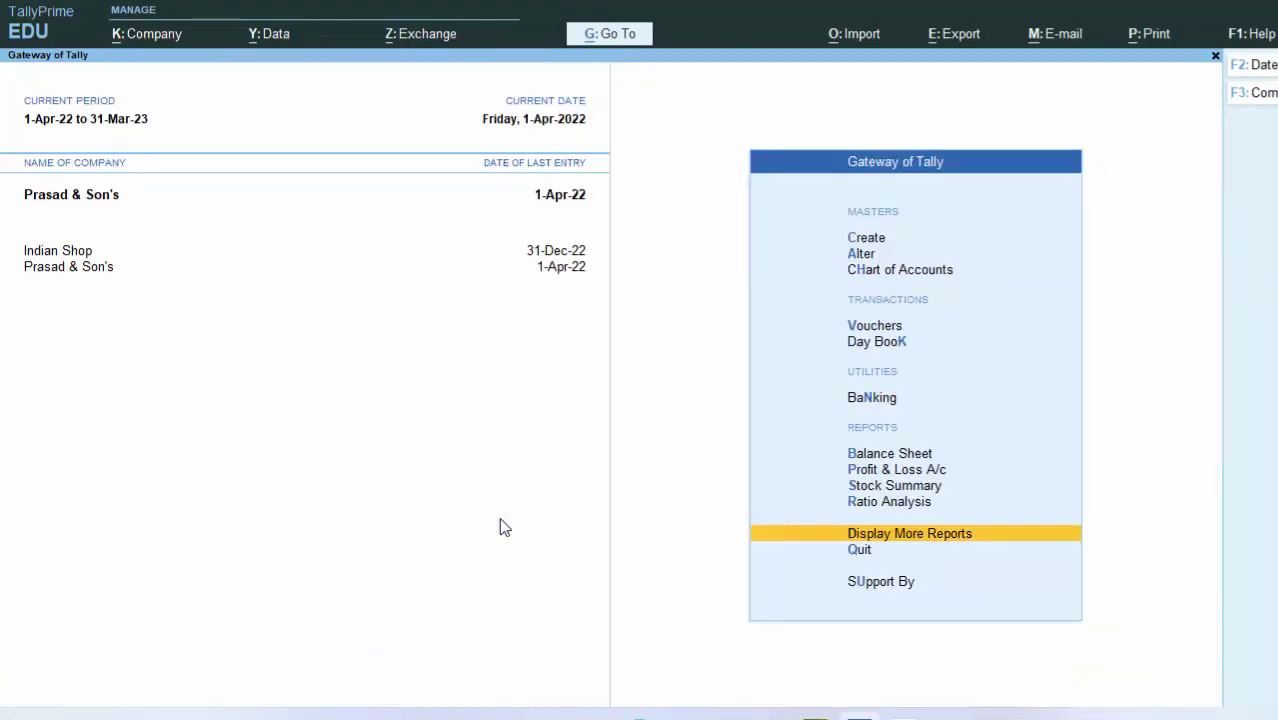